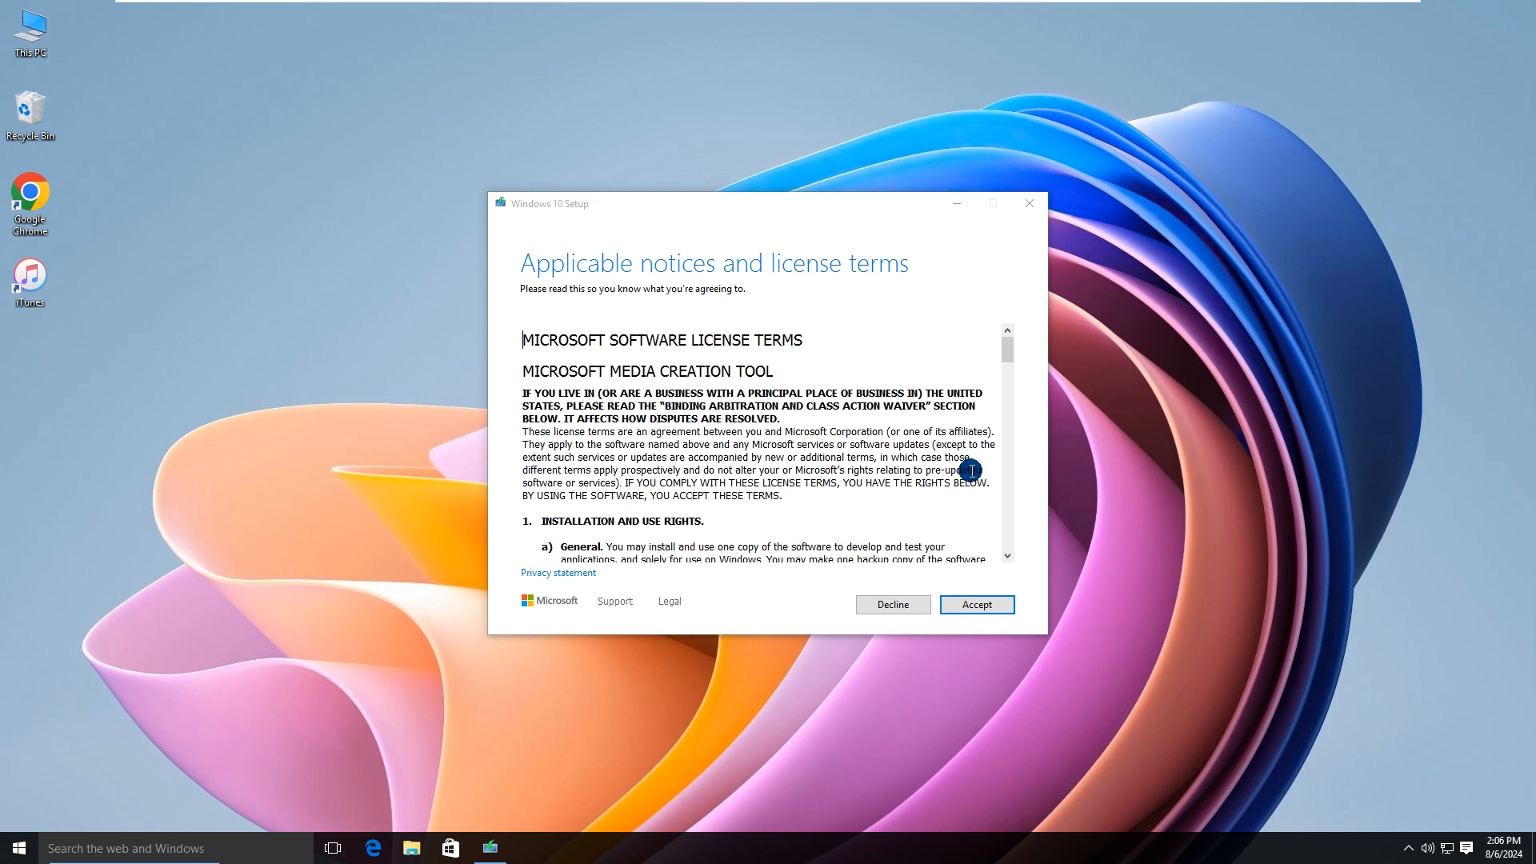
# Accept the license terms and choose to create installation media for another PC in English (United States), Windows 10, 64-bit (x64)
pyautogui.click(984, 607)
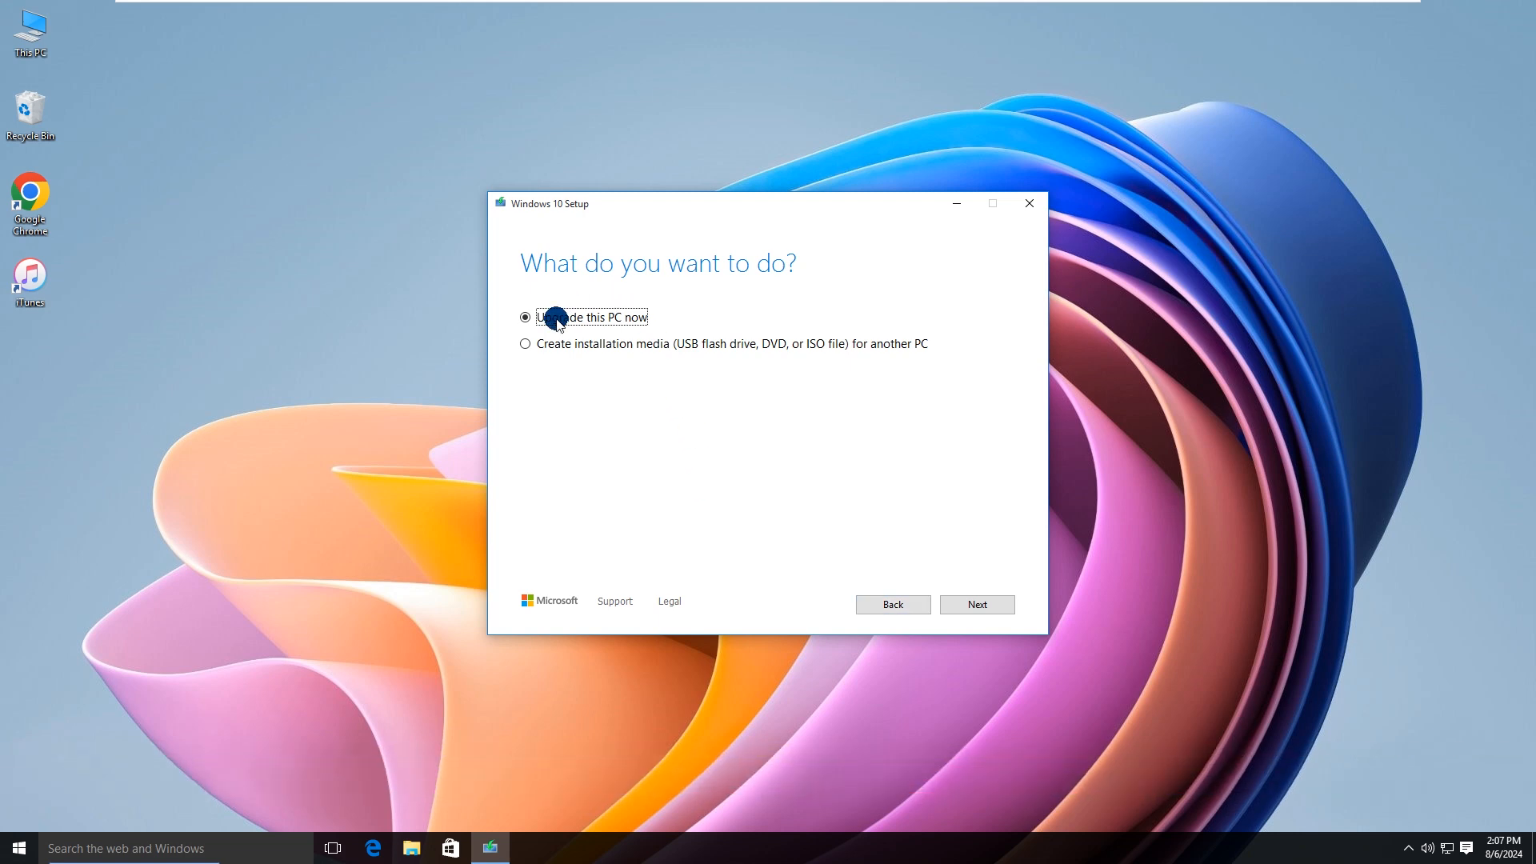
pyautogui.click(526, 344)
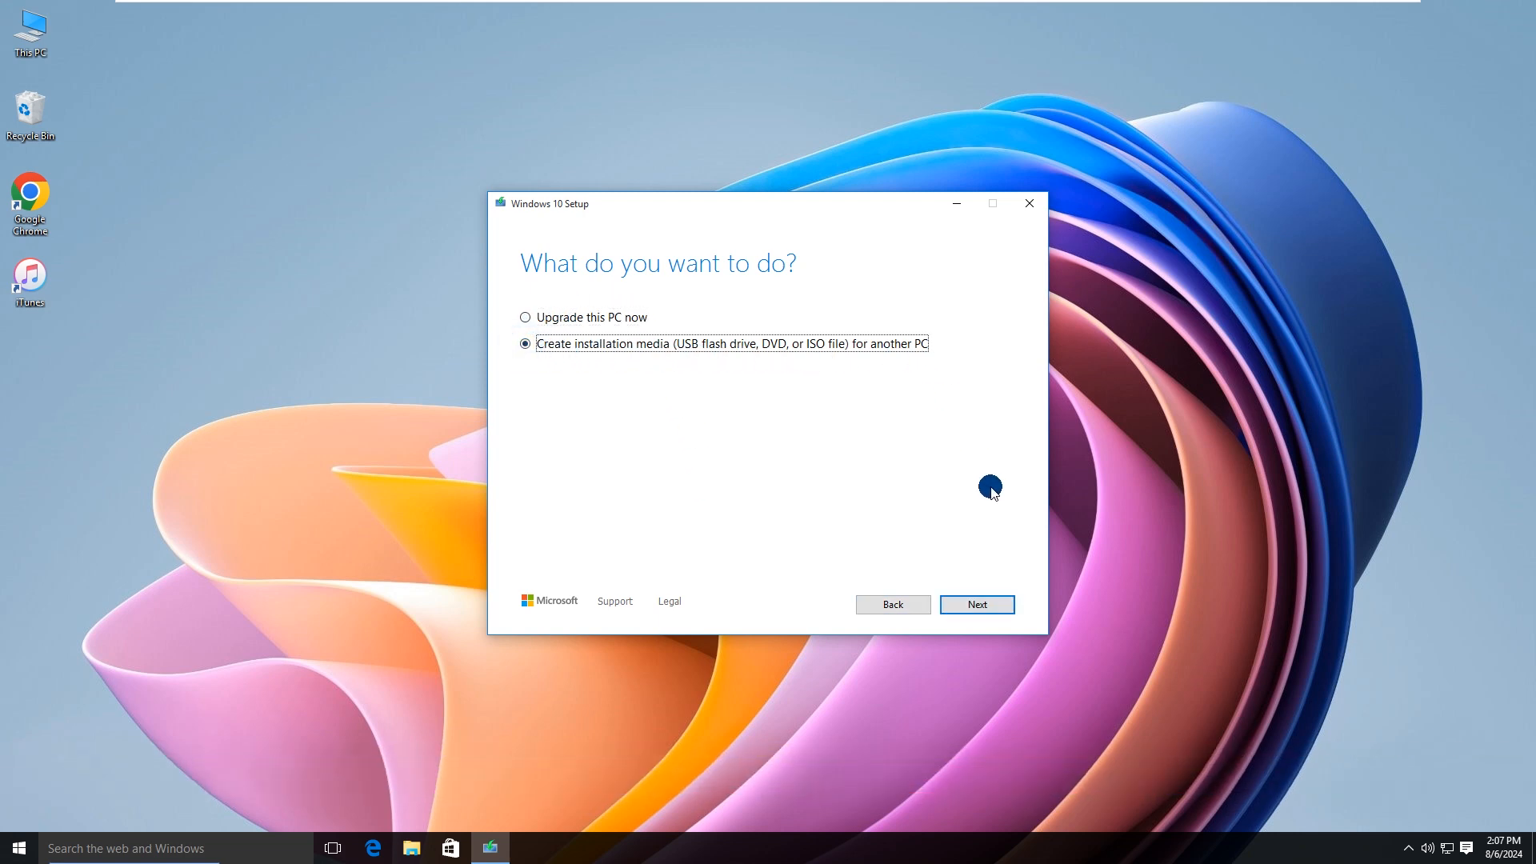
pyautogui.click(971, 605)
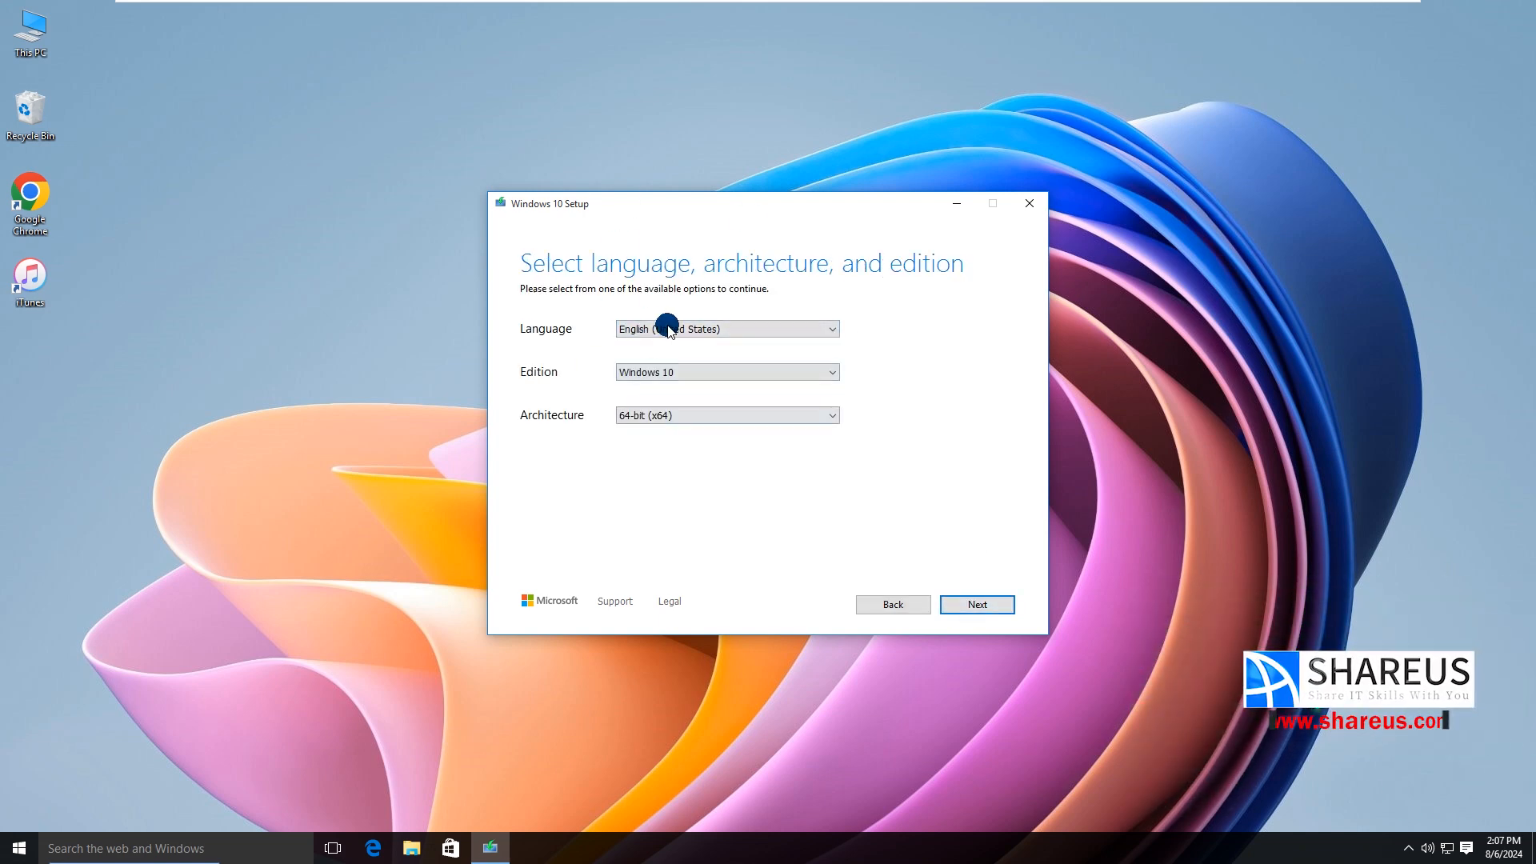
pyautogui.click(977, 605)
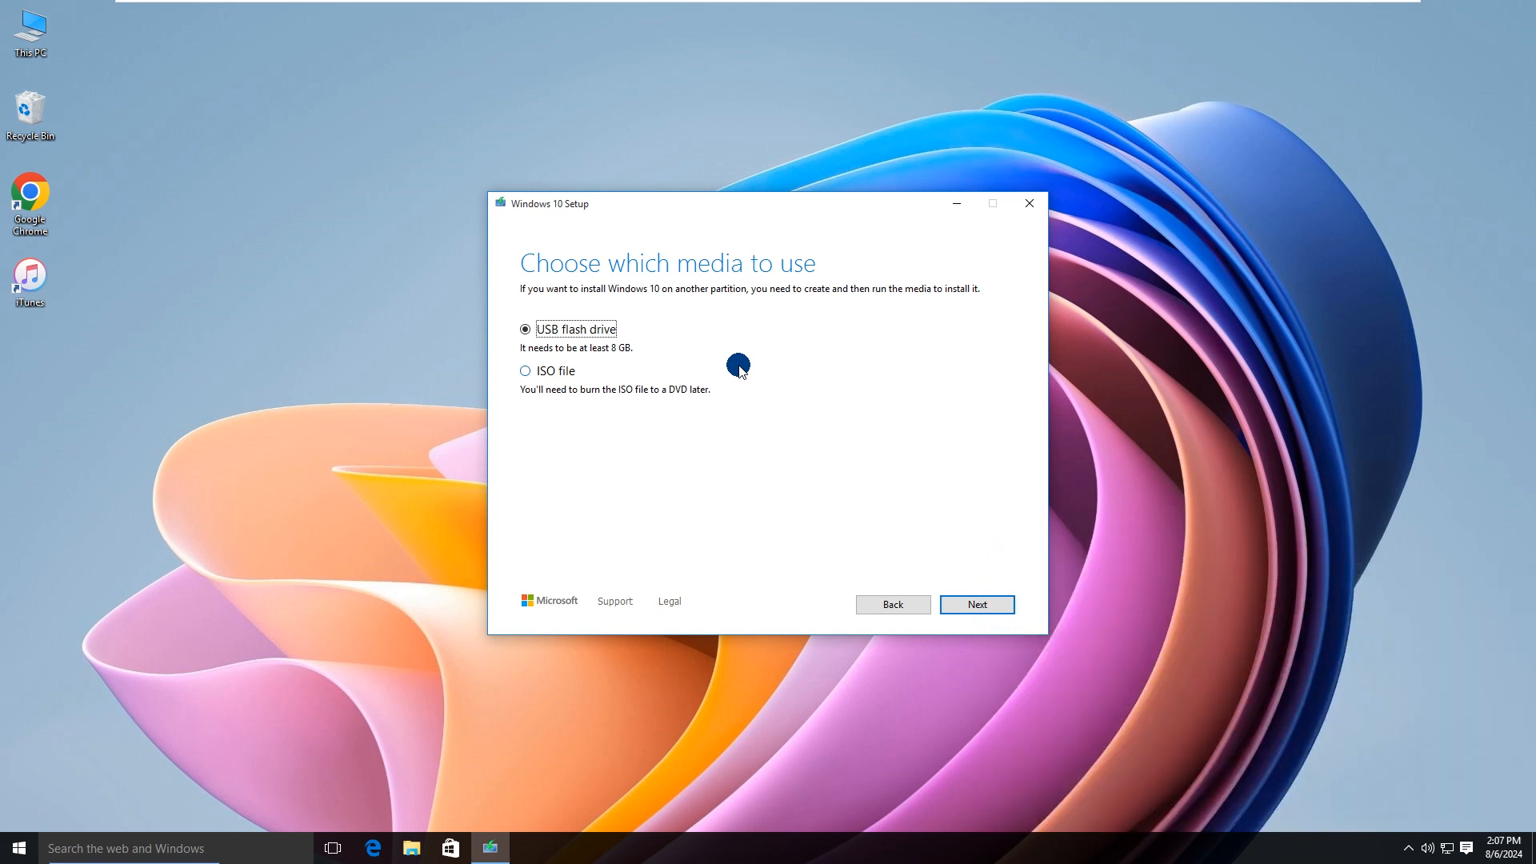
# Create the Windows 10 installation media on the USB flash drive F: and finish the setup wizard
pyautogui.click(956, 606)
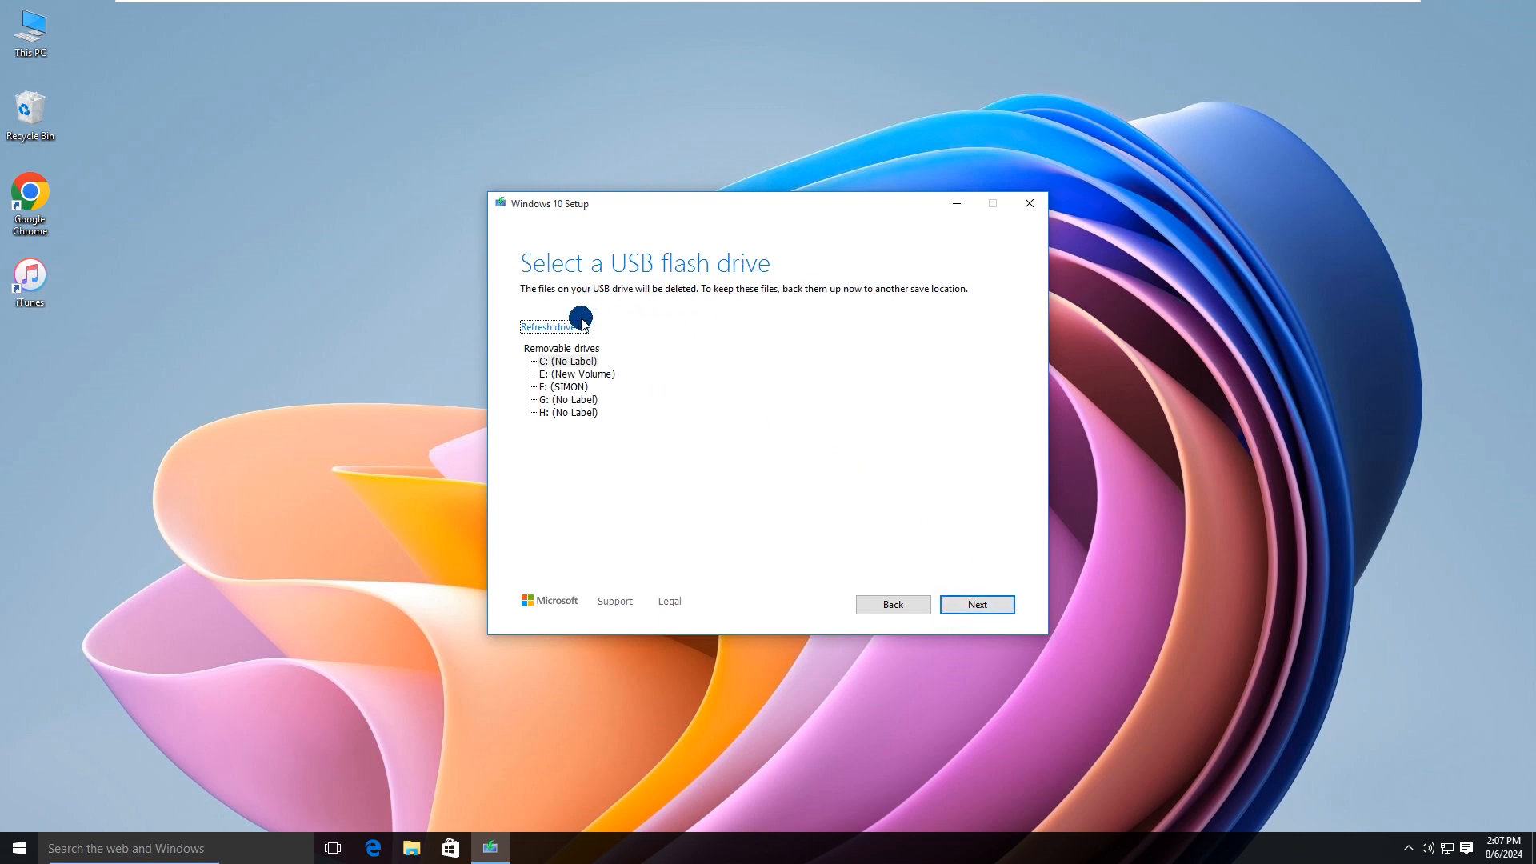
pyautogui.click(573, 388)
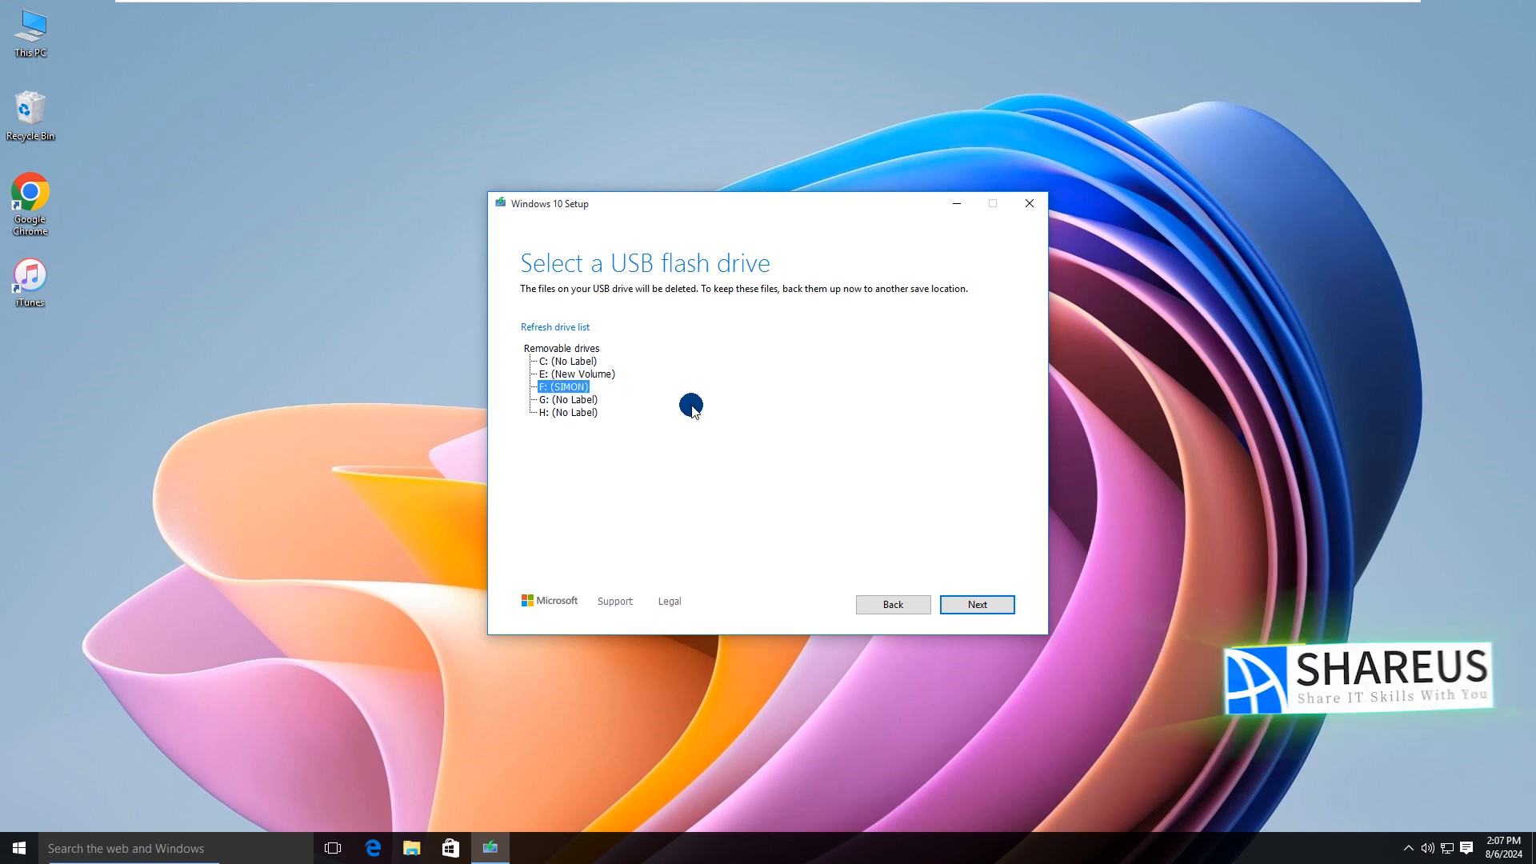
pyautogui.click(988, 603)
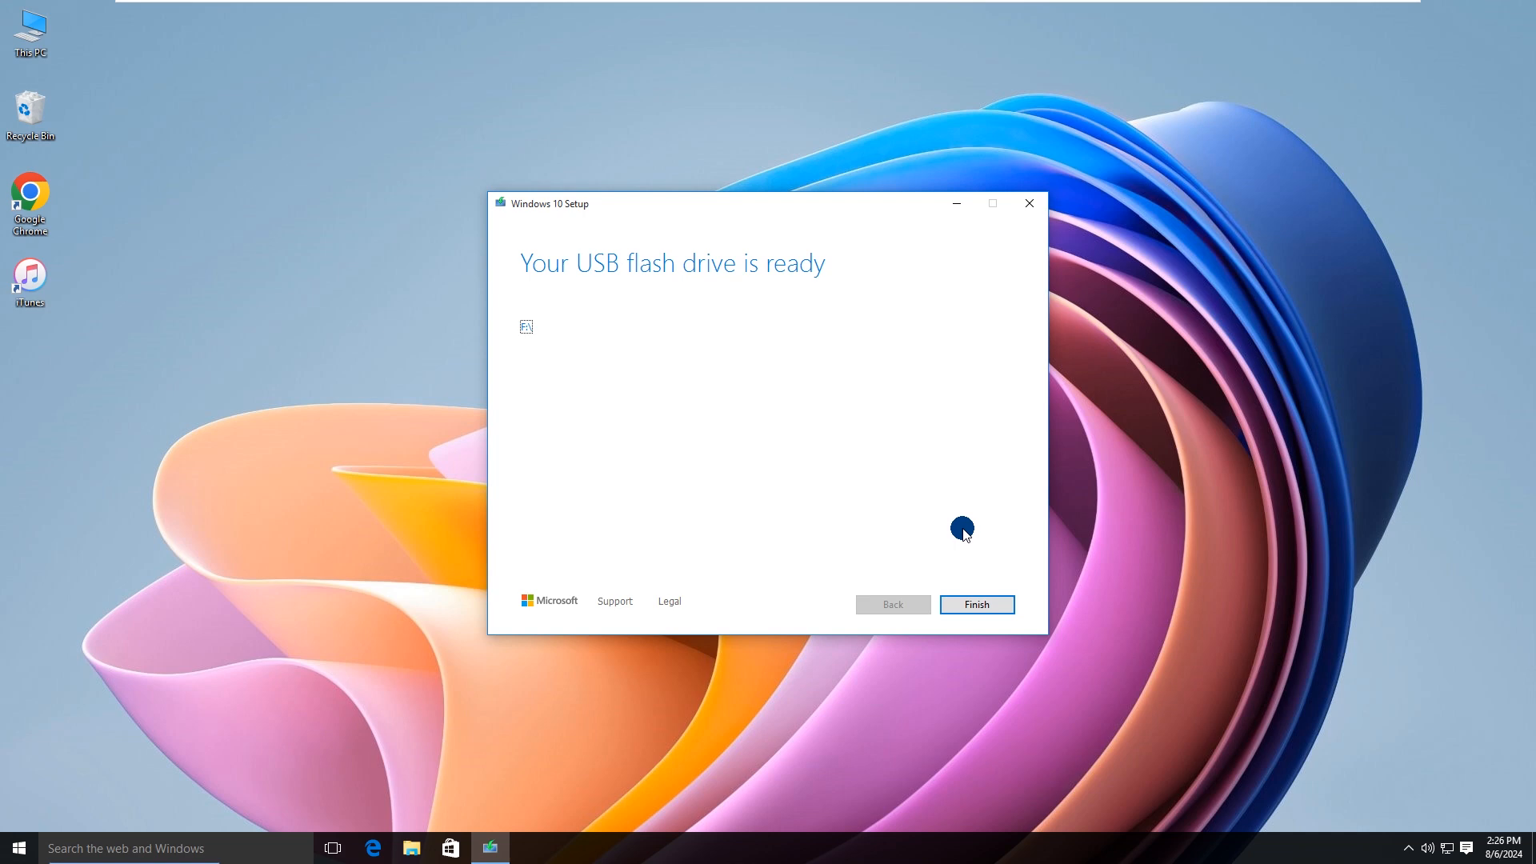
pyautogui.click(977, 605)
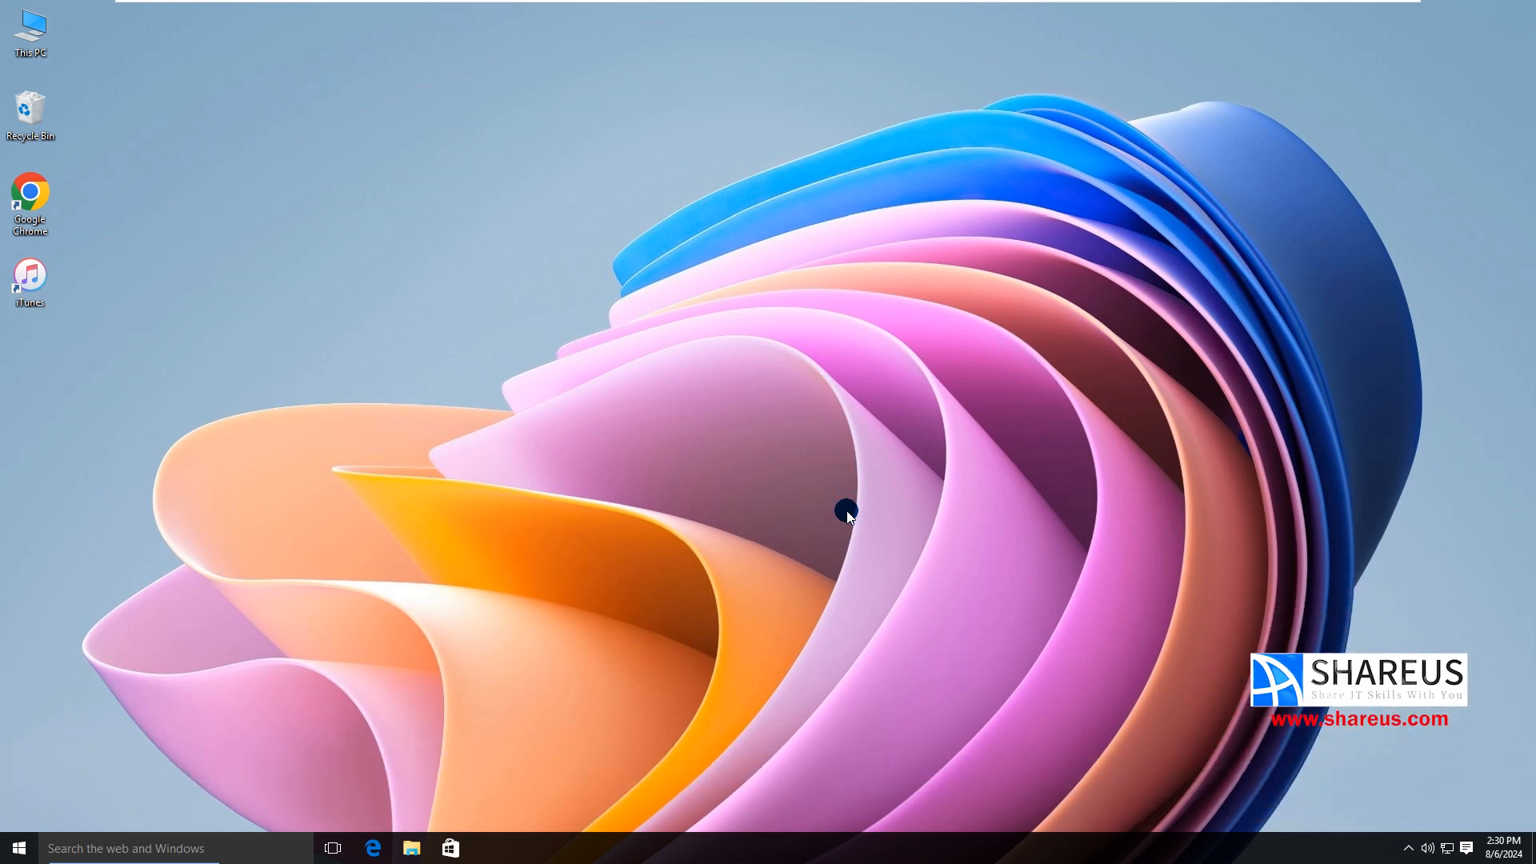
# Open Command Prompt with administrator rights, allow it to make changes, and start diskpart
pyautogui.rightClick(11, 854)
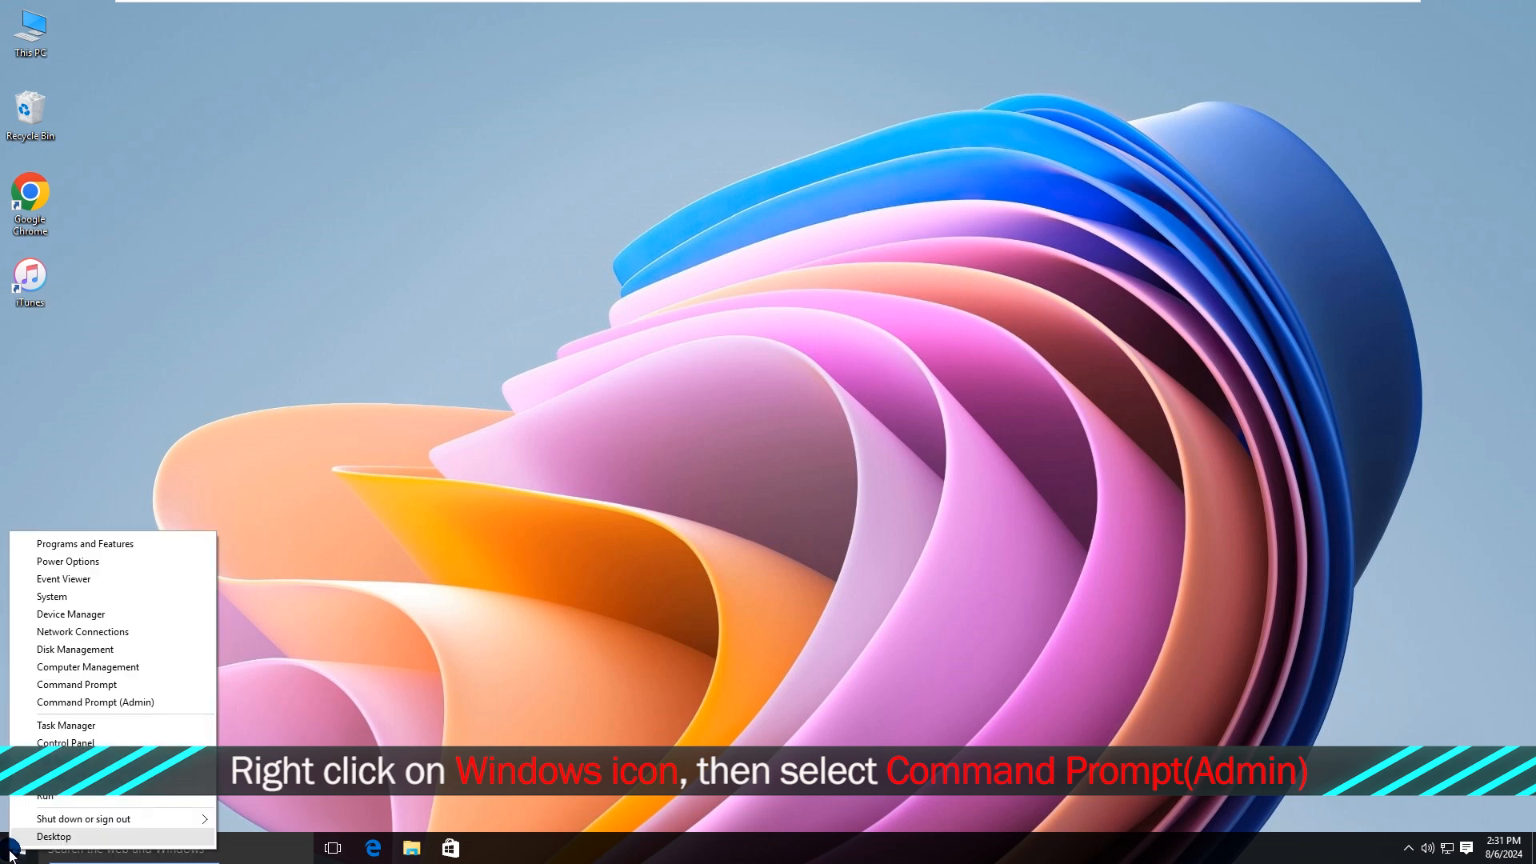
pyautogui.click(102, 703)
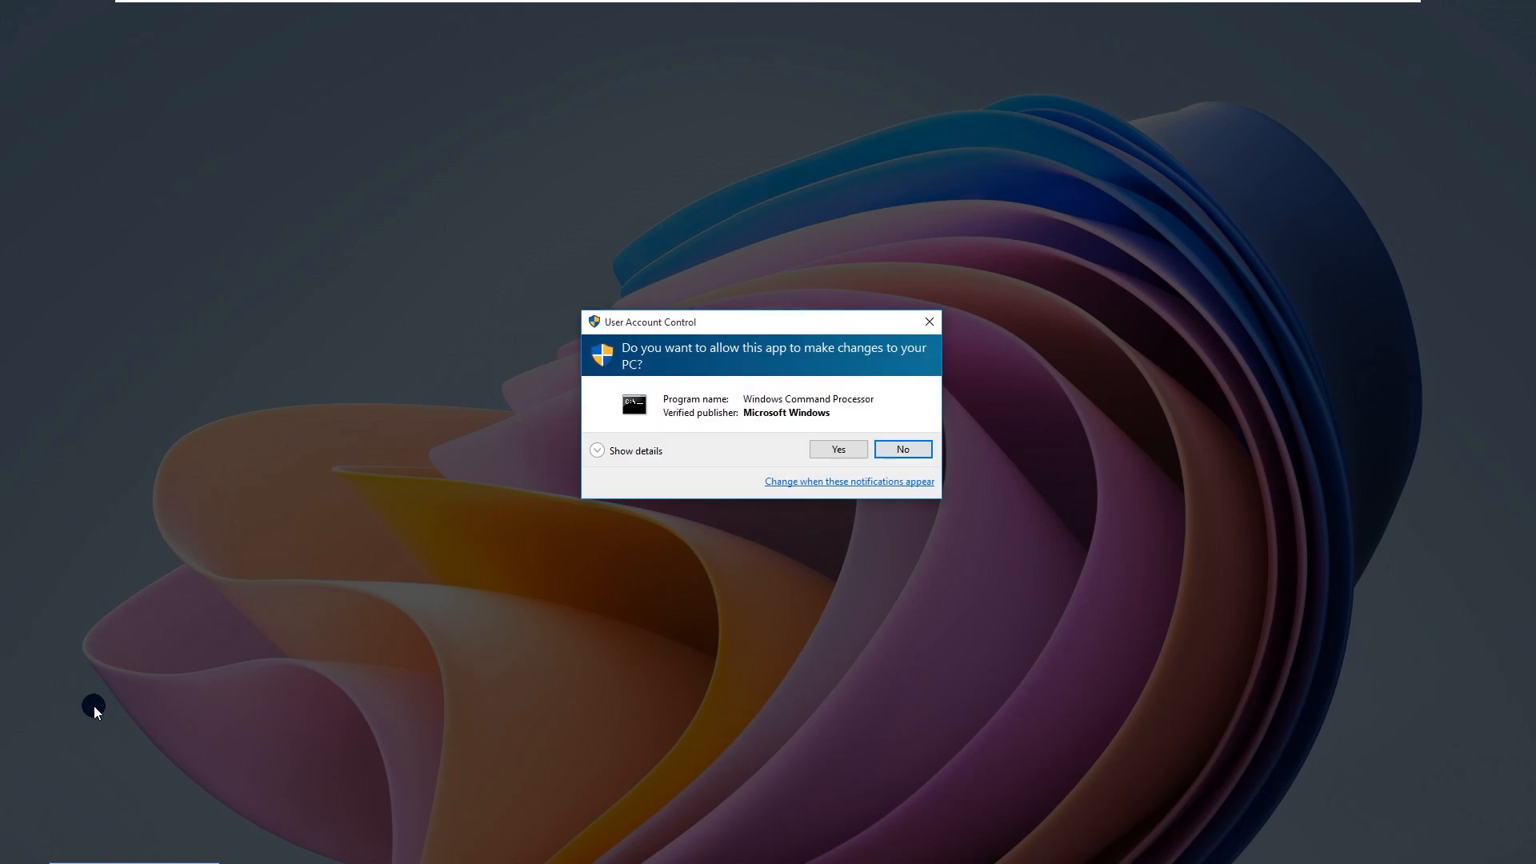
pyautogui.click(838, 451)
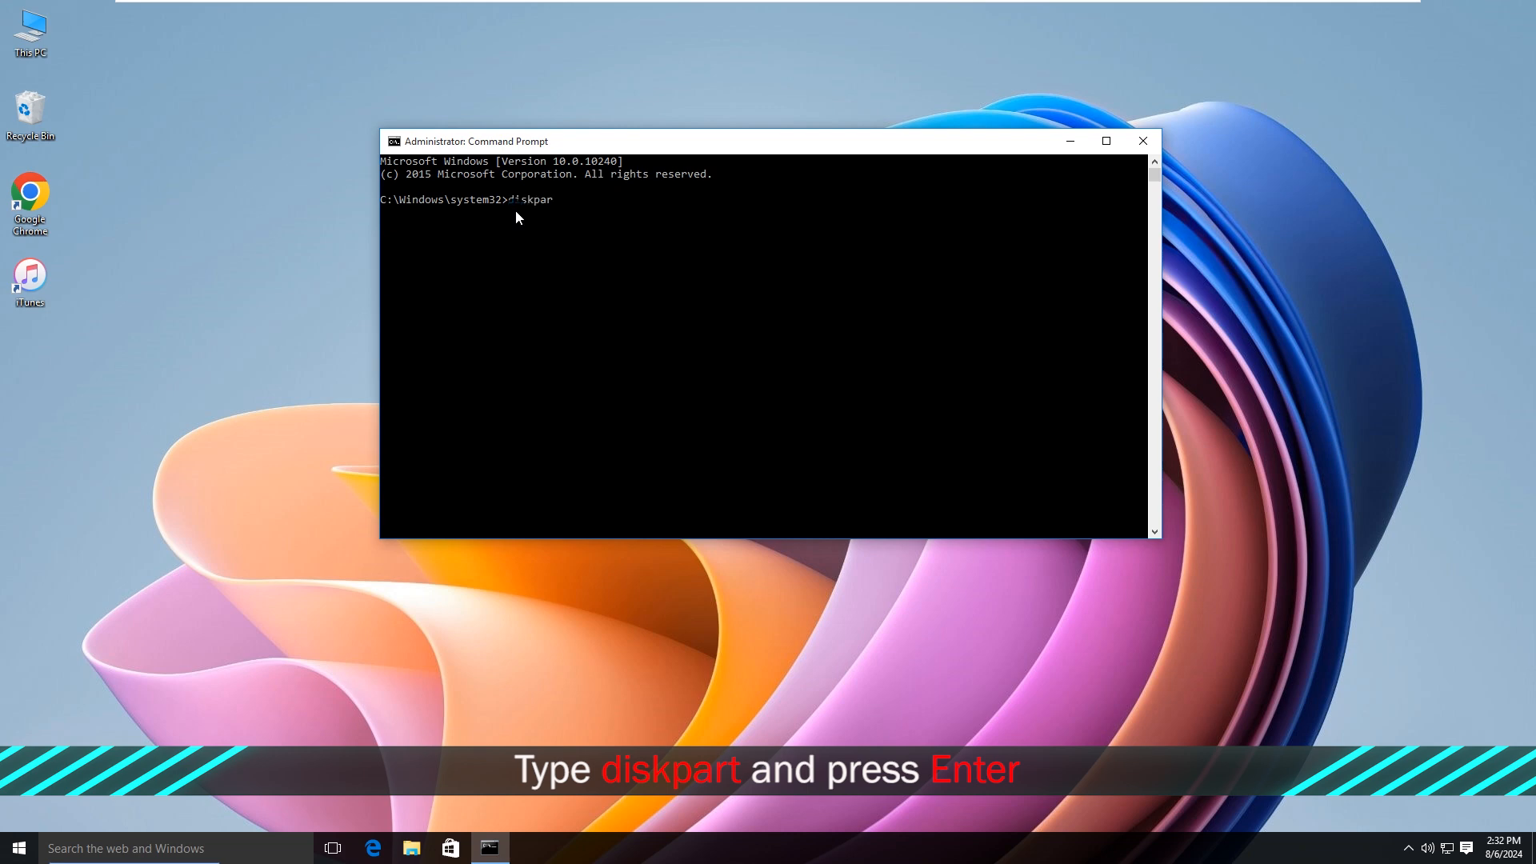
pyautogui.press('Return')
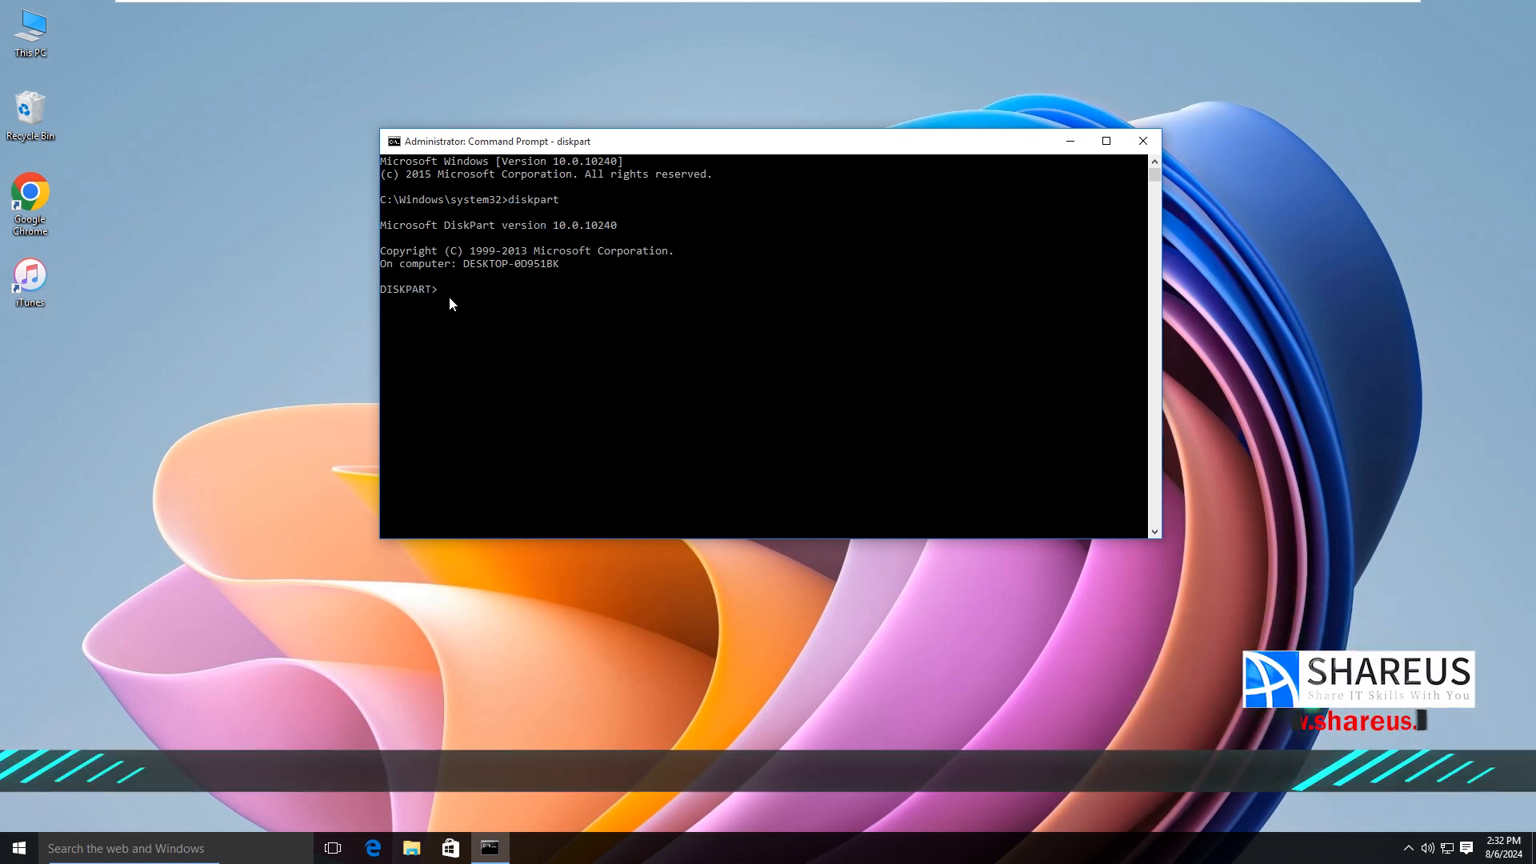
# List the disks in DiskPart with list disk and identify the target disk's number by its capacity
pyautogui.write('list')
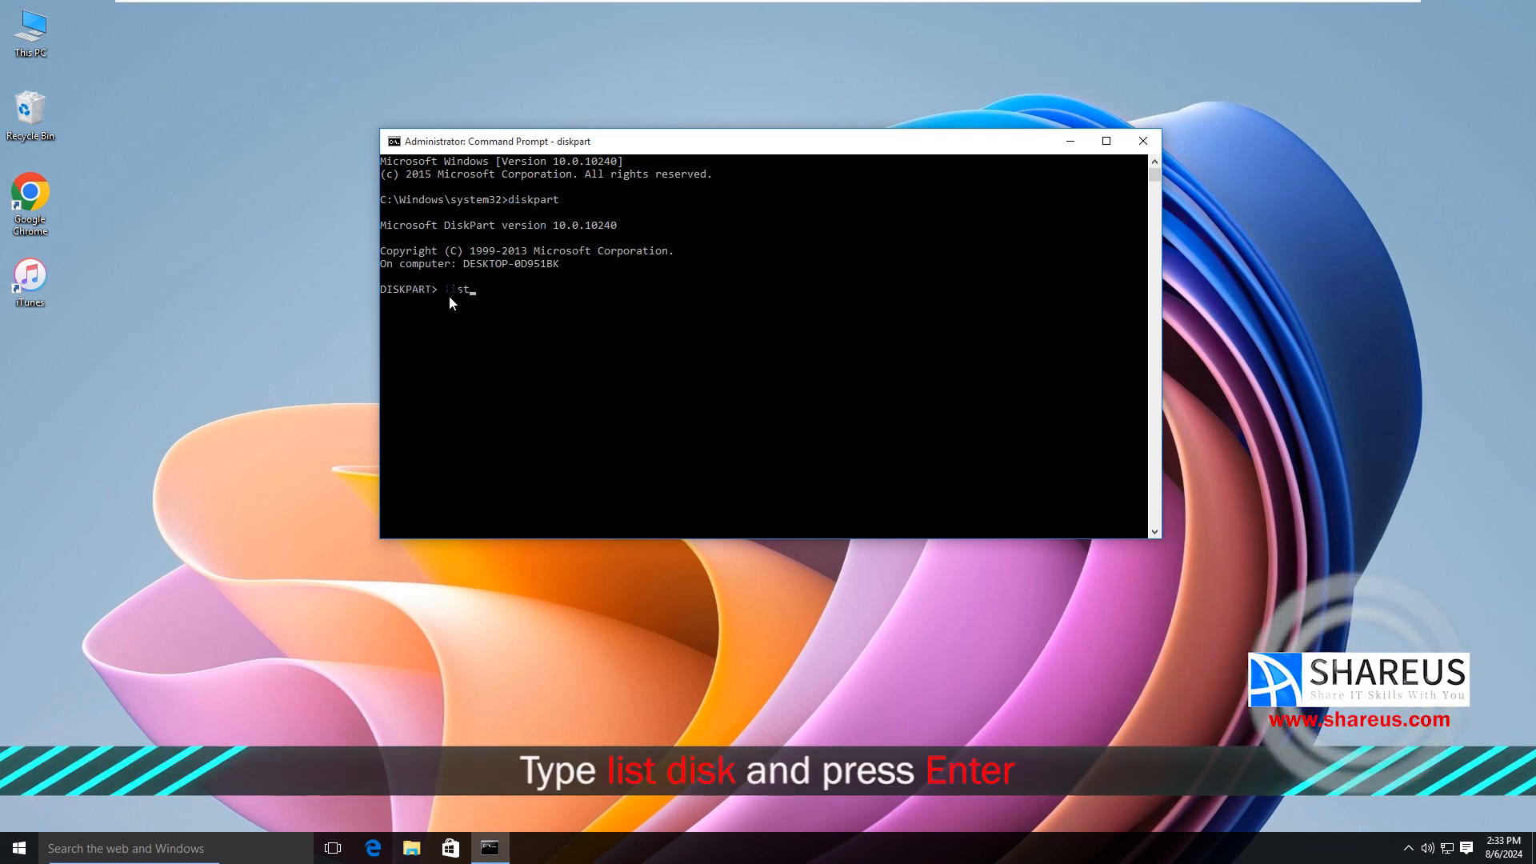
pyautogui.write(' disk')
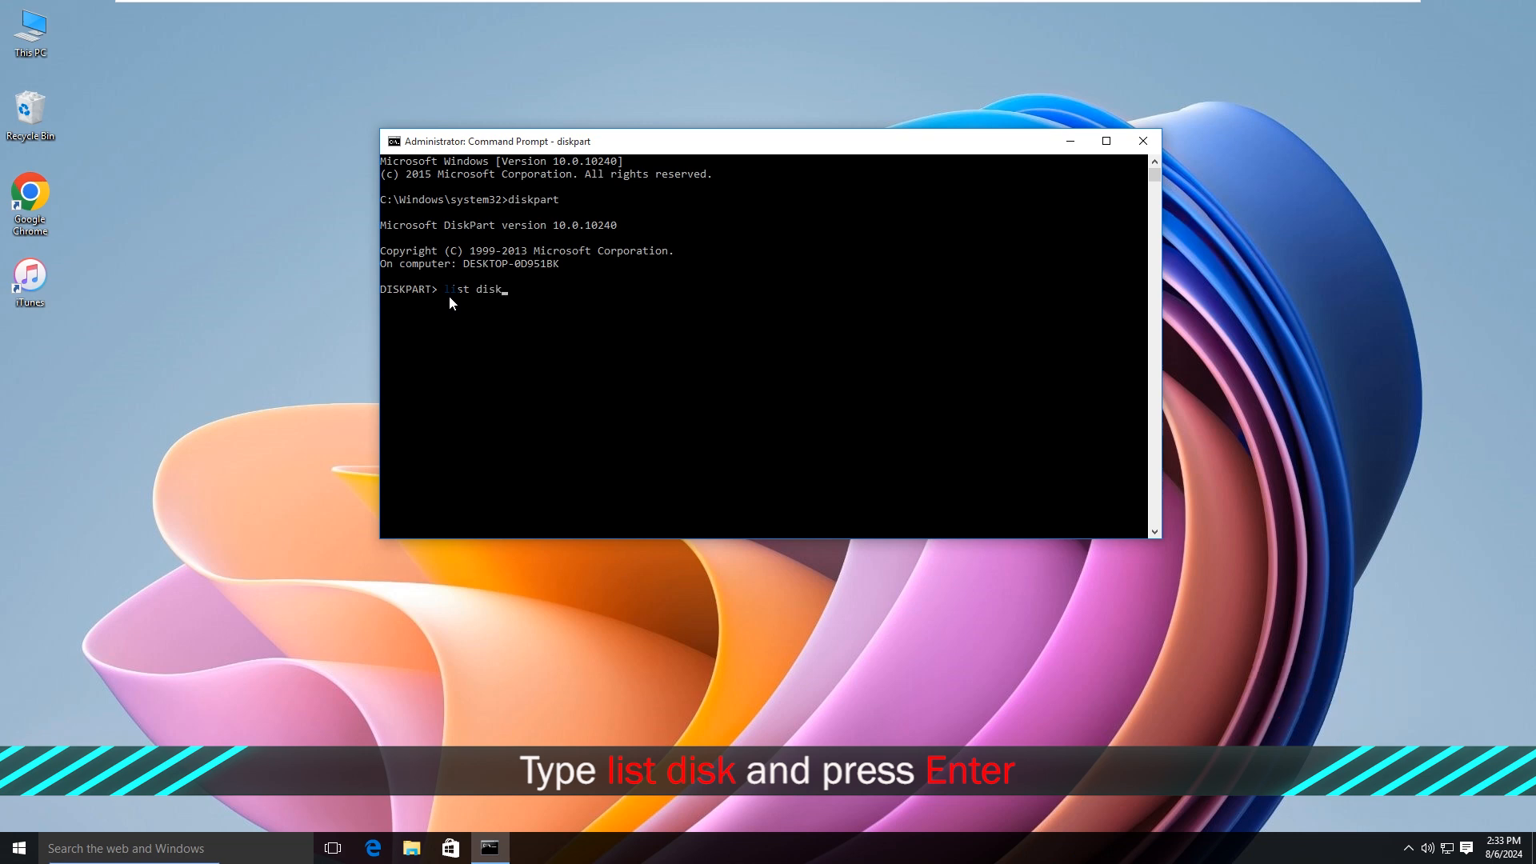
pyautogui.press('Return')
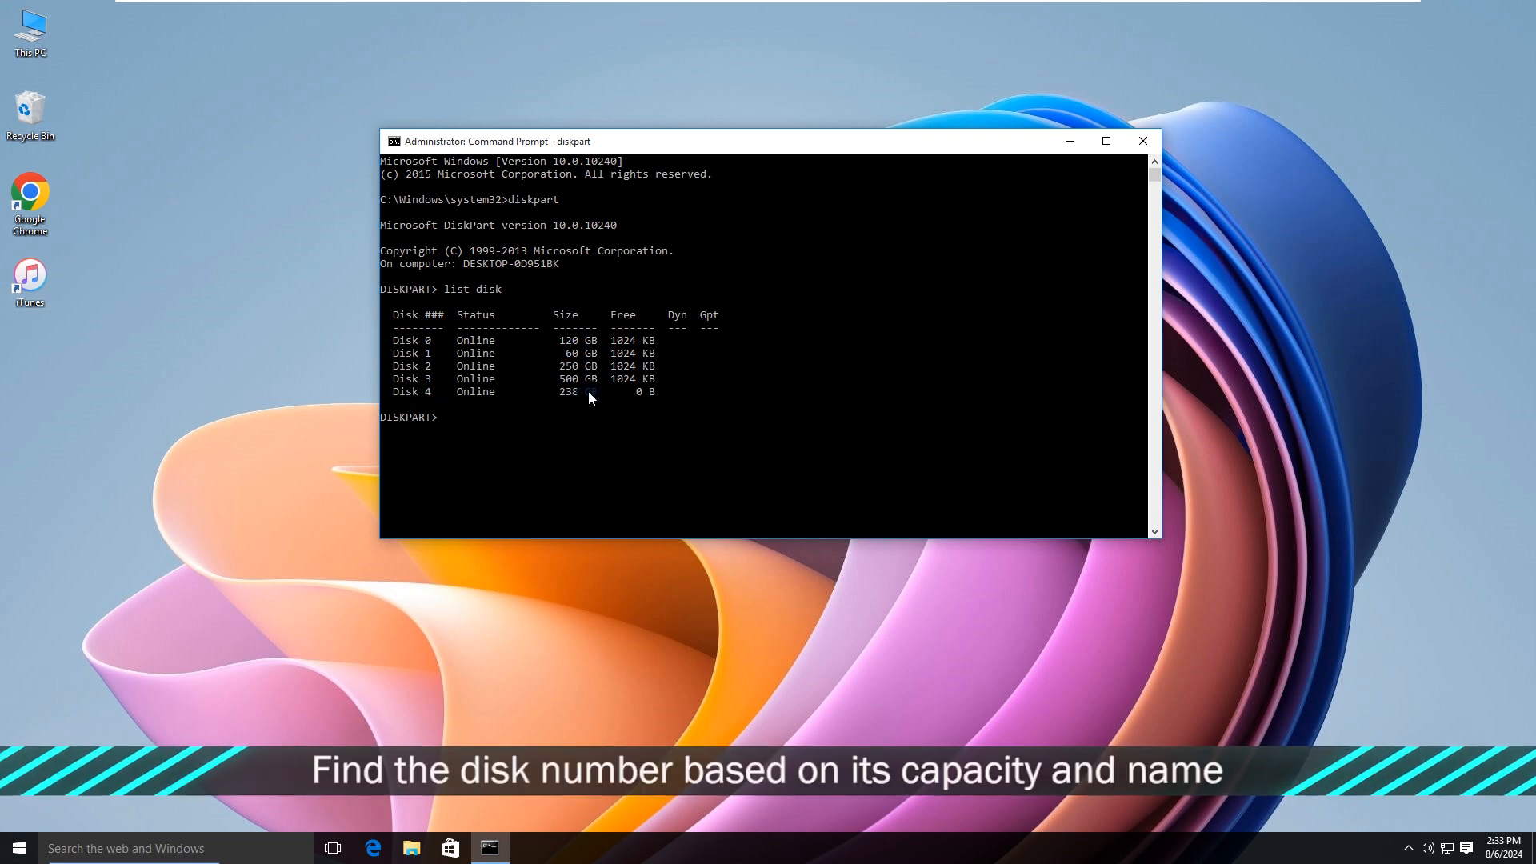
pyautogui.moveTo(599, 387); pyautogui.dragTo(559, 392)
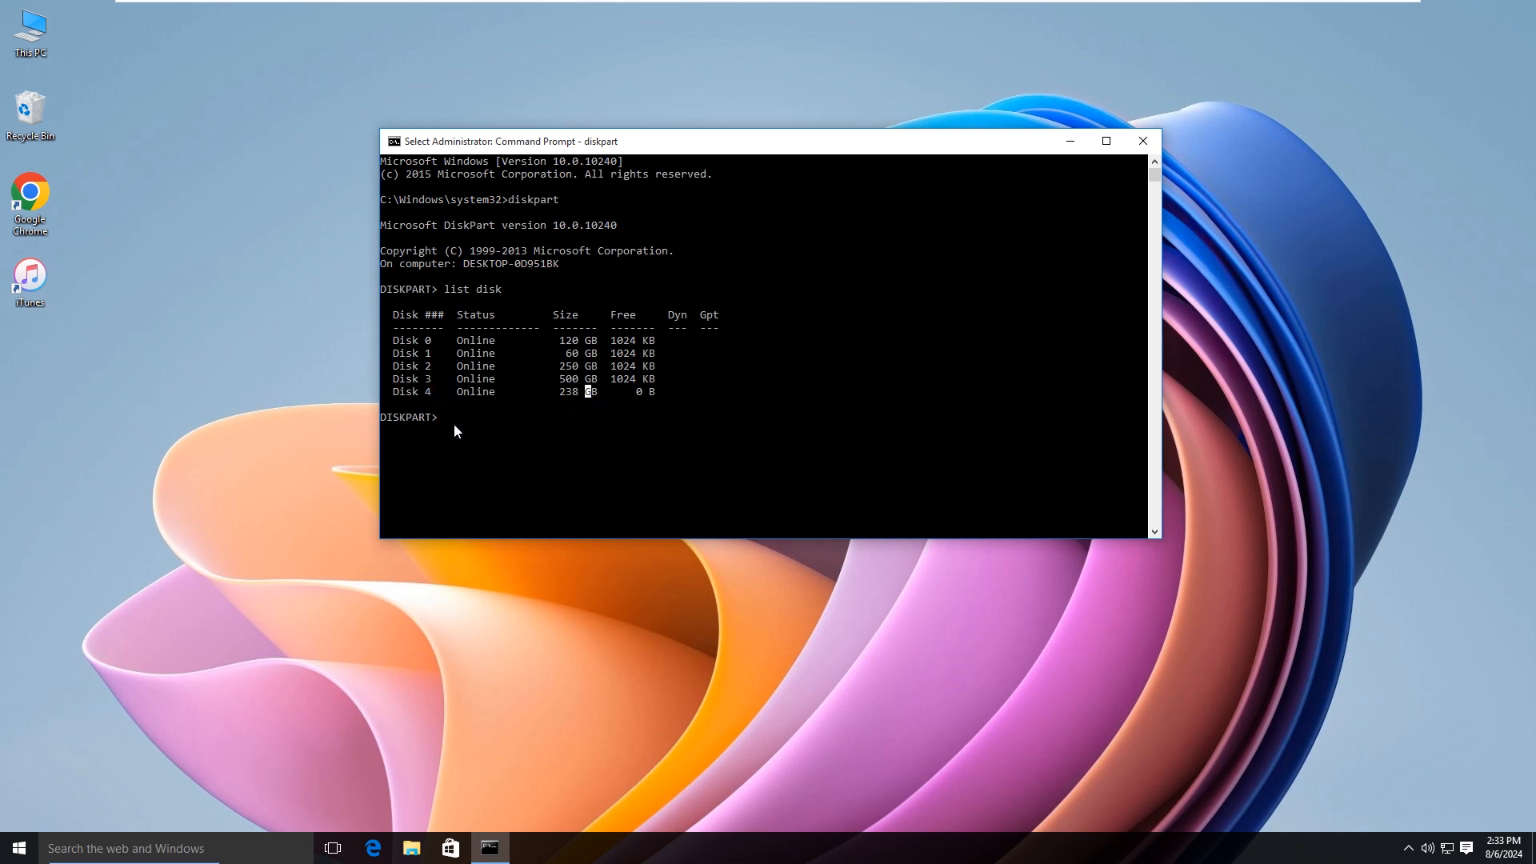
# Select disk 4 in DiskPart and wipe it with the clean command
pyautogui.write('select disk 4')
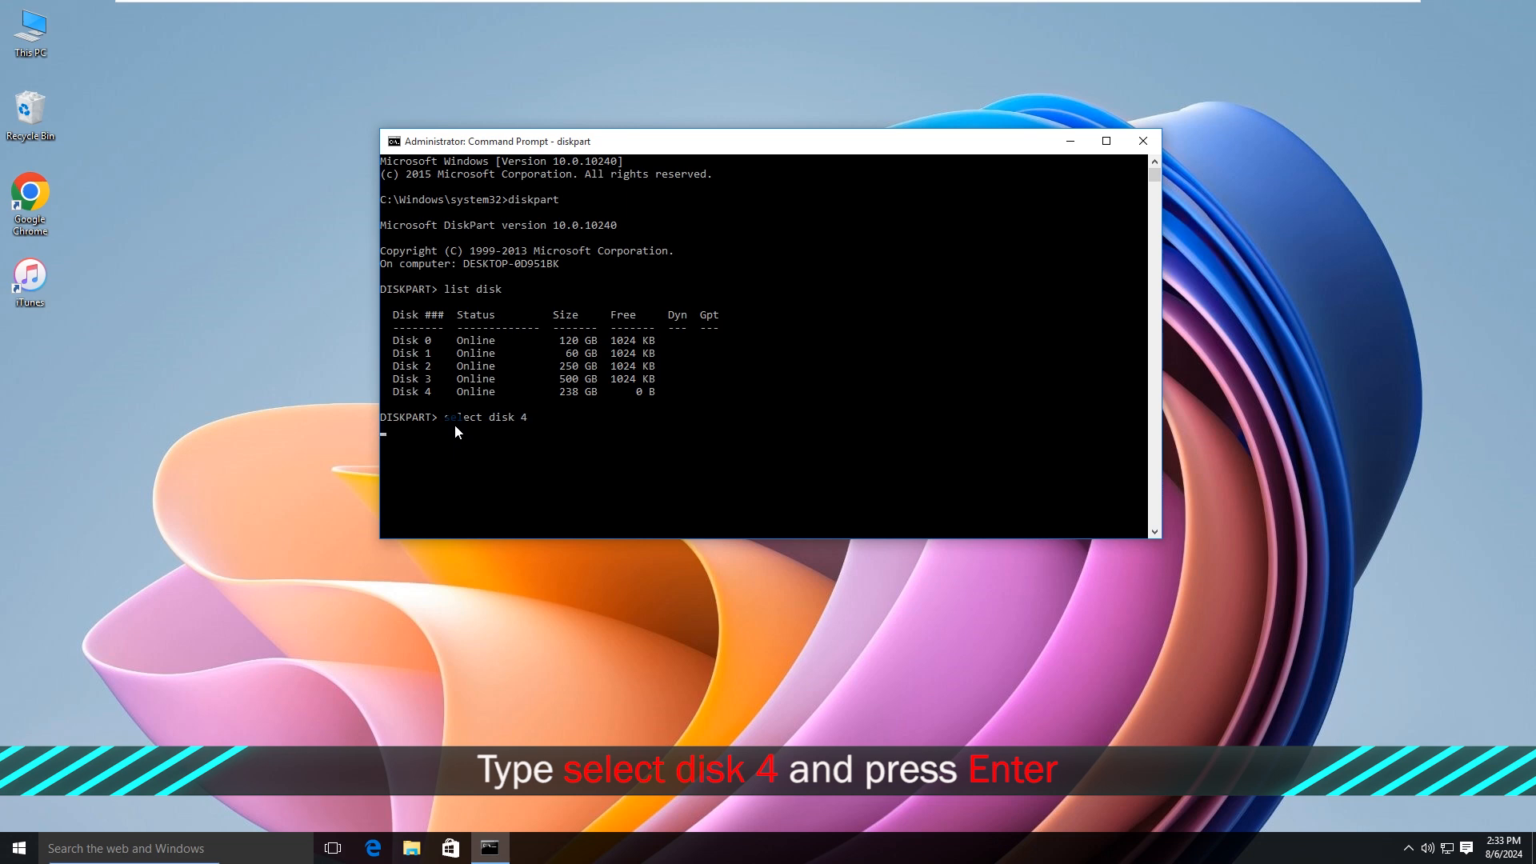
pyautogui.press('Return')
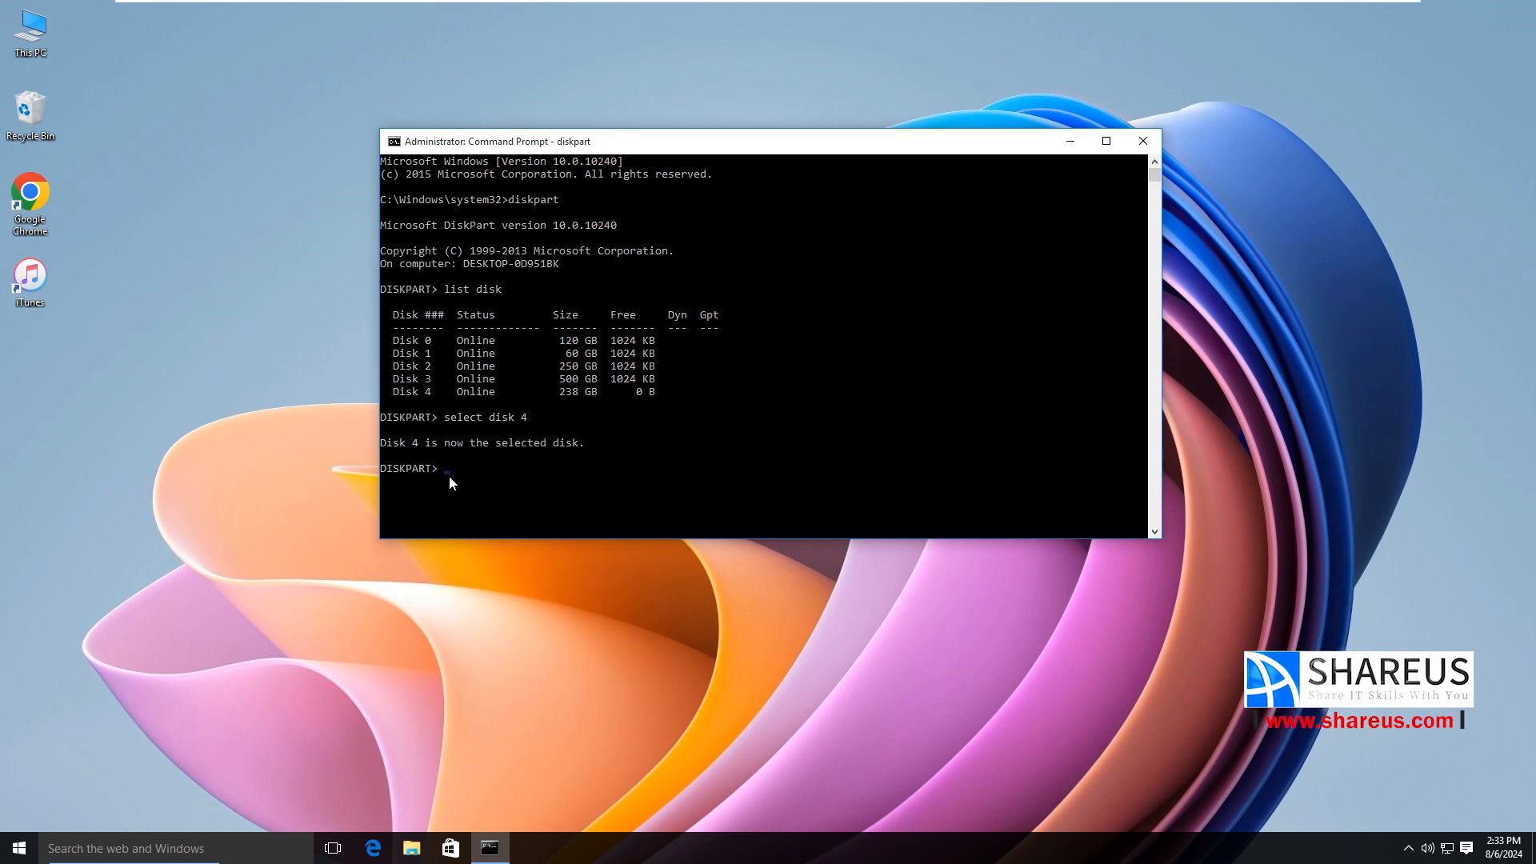
pyautogui.write('clean')
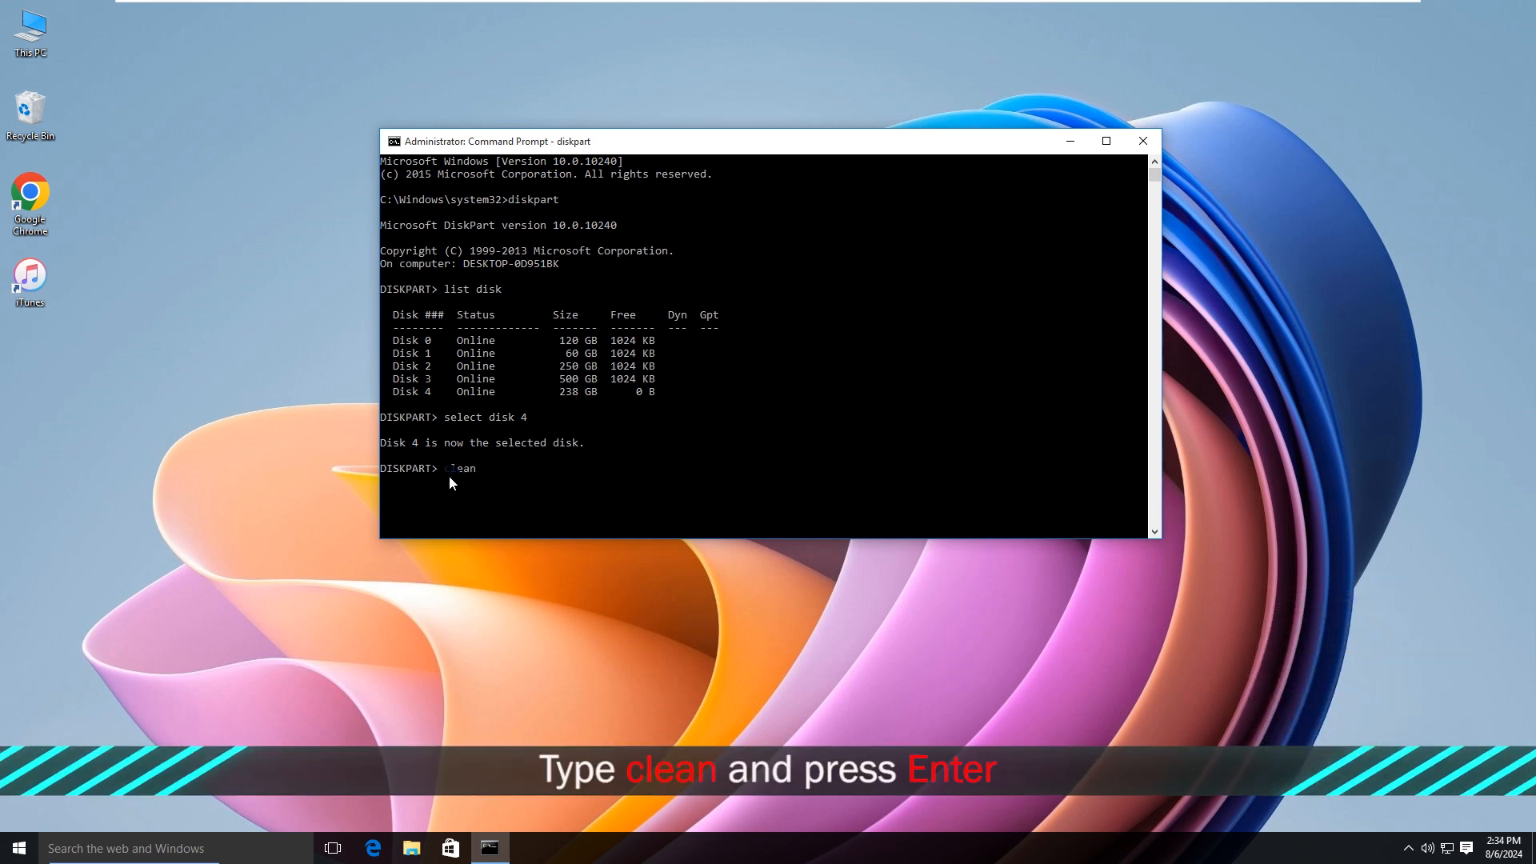
pyautogui.press('Return')
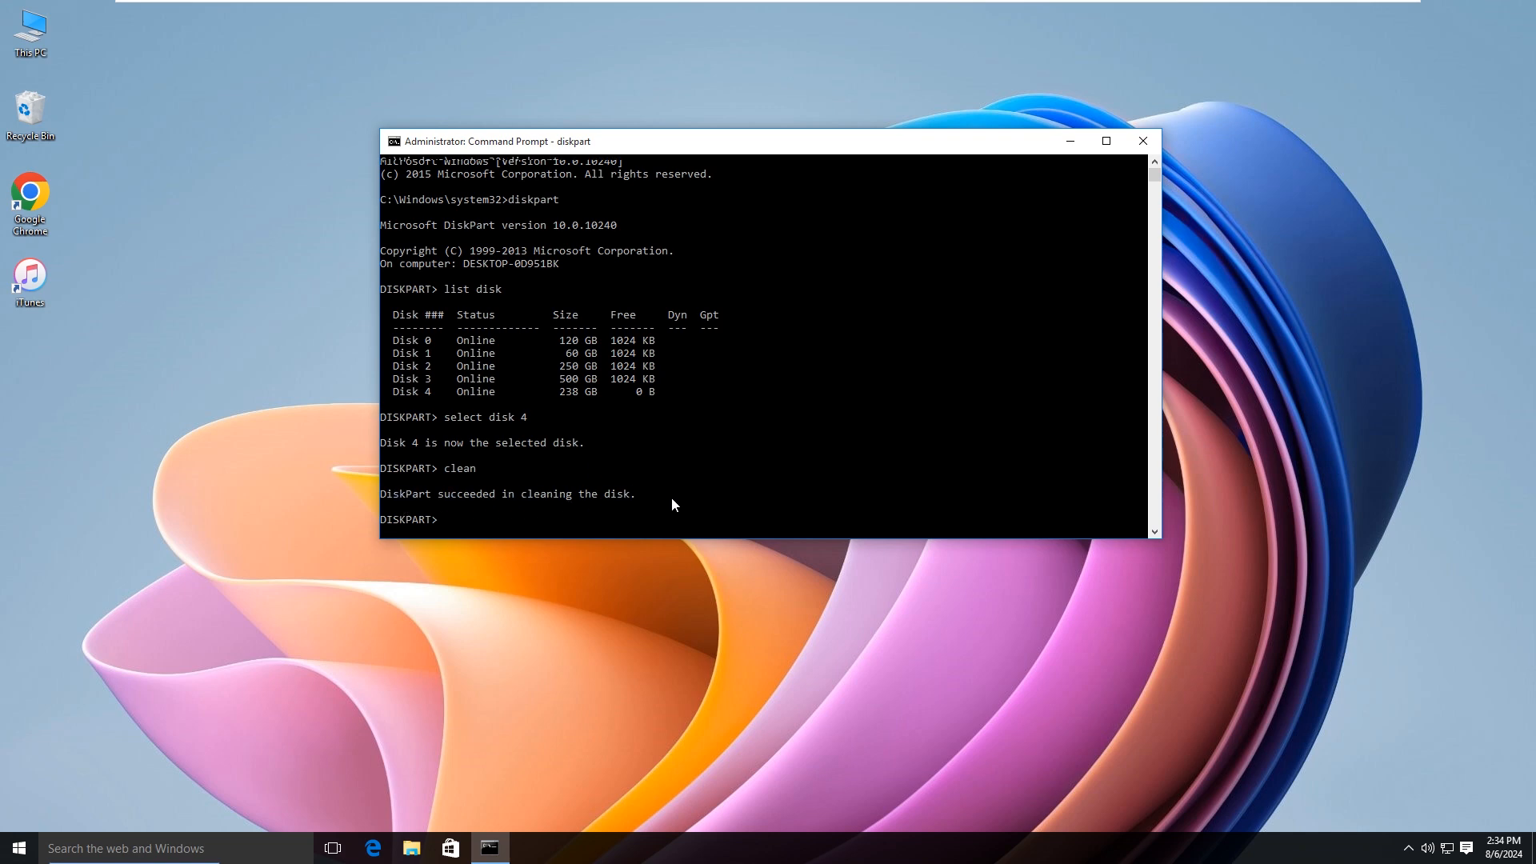
# Create a primary partition on the cleaned disk, quick-format it as NTFS with the label "F", and close Command Prompt
pyautogui.scroll(-5, 645, 473)
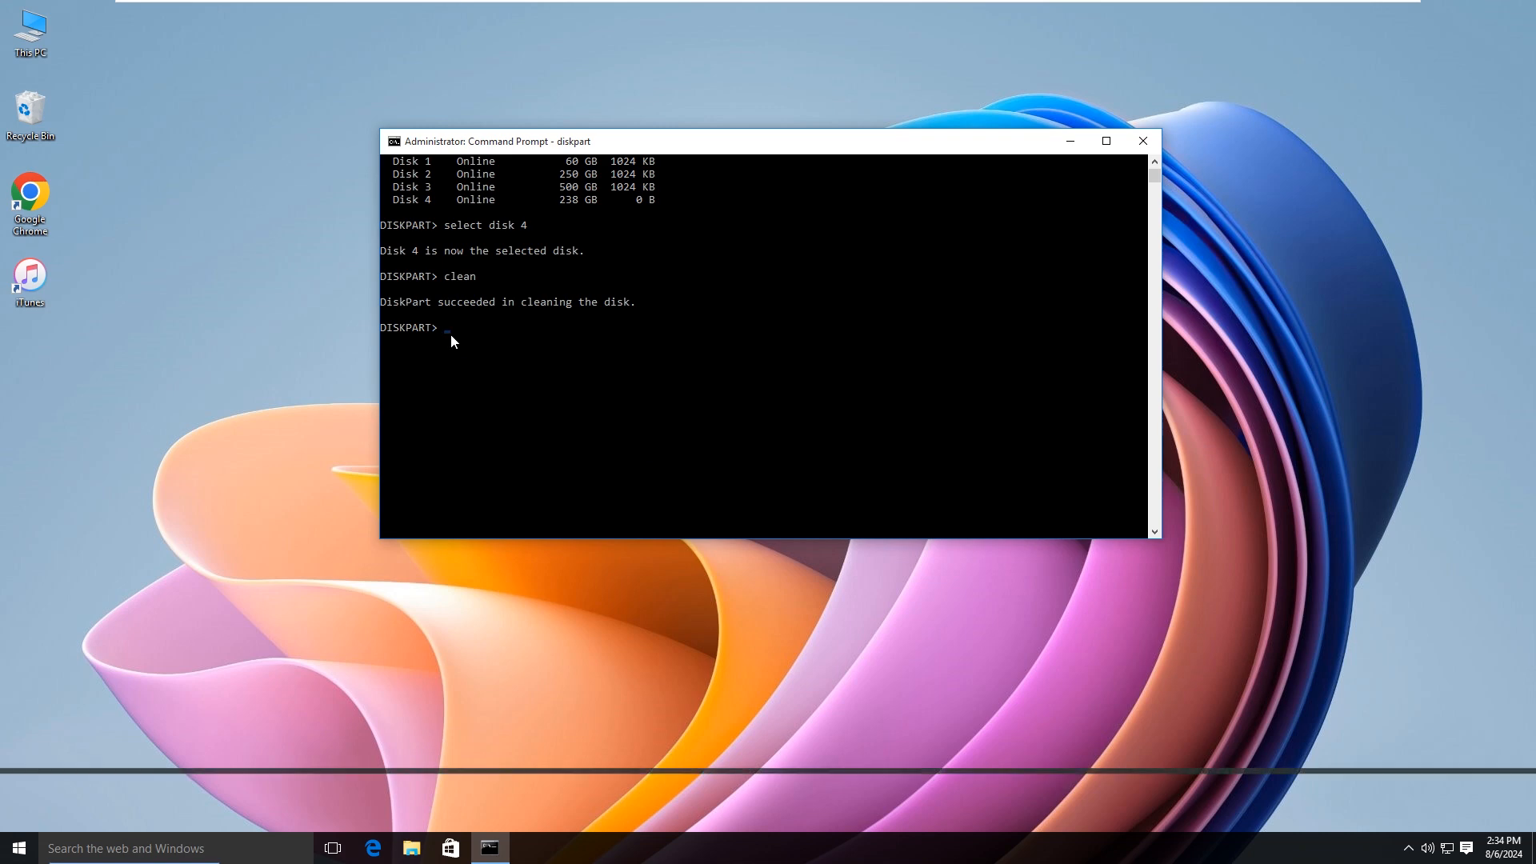
pyautogui.write('create partition primary')
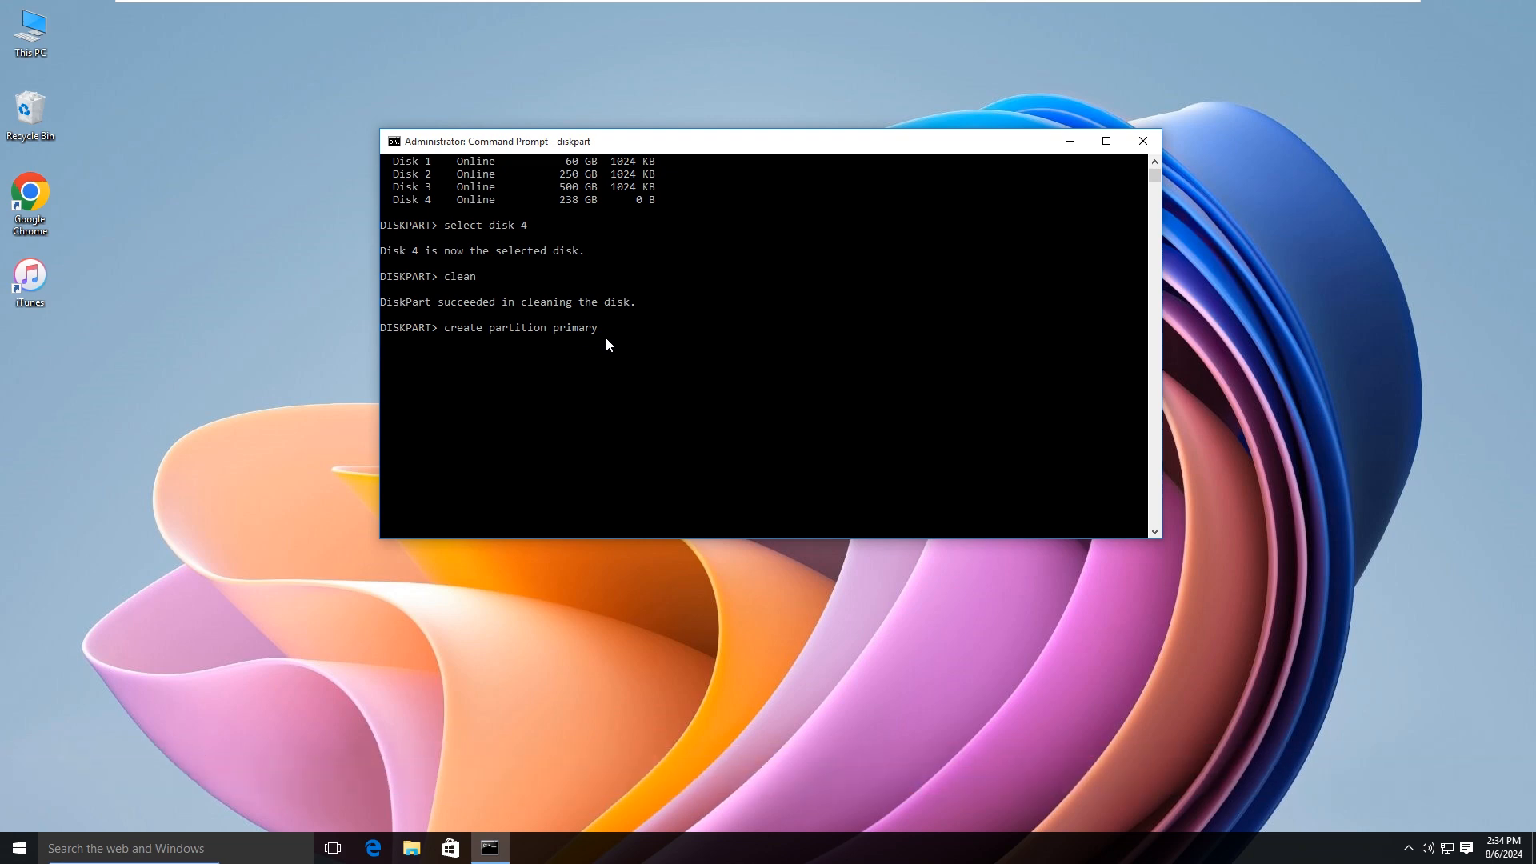
pyautogui.press('Return')
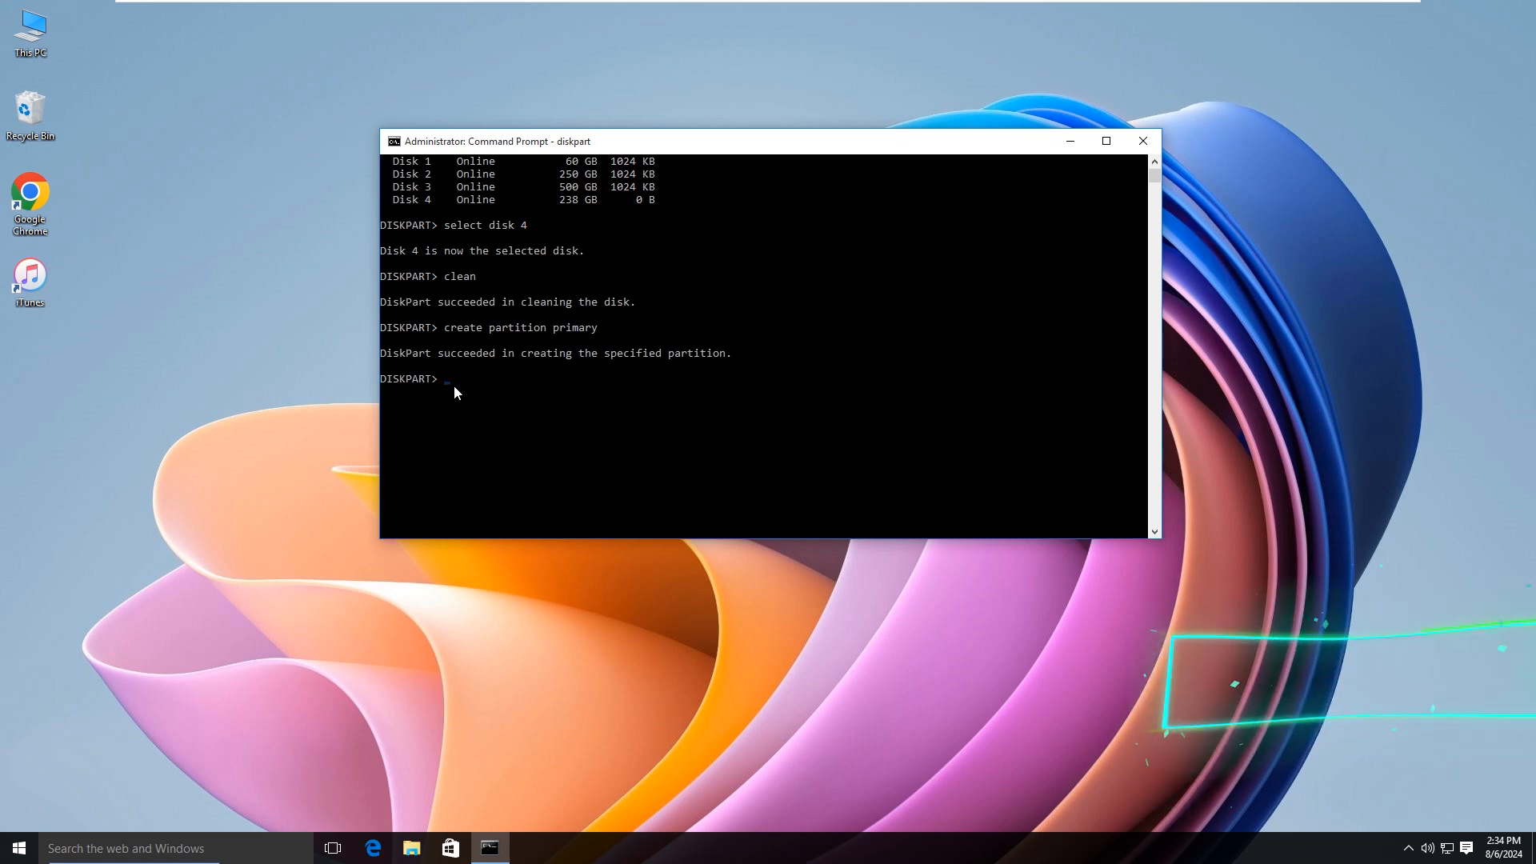
pyautogui.write('format fs=ntfs quick label="F"')
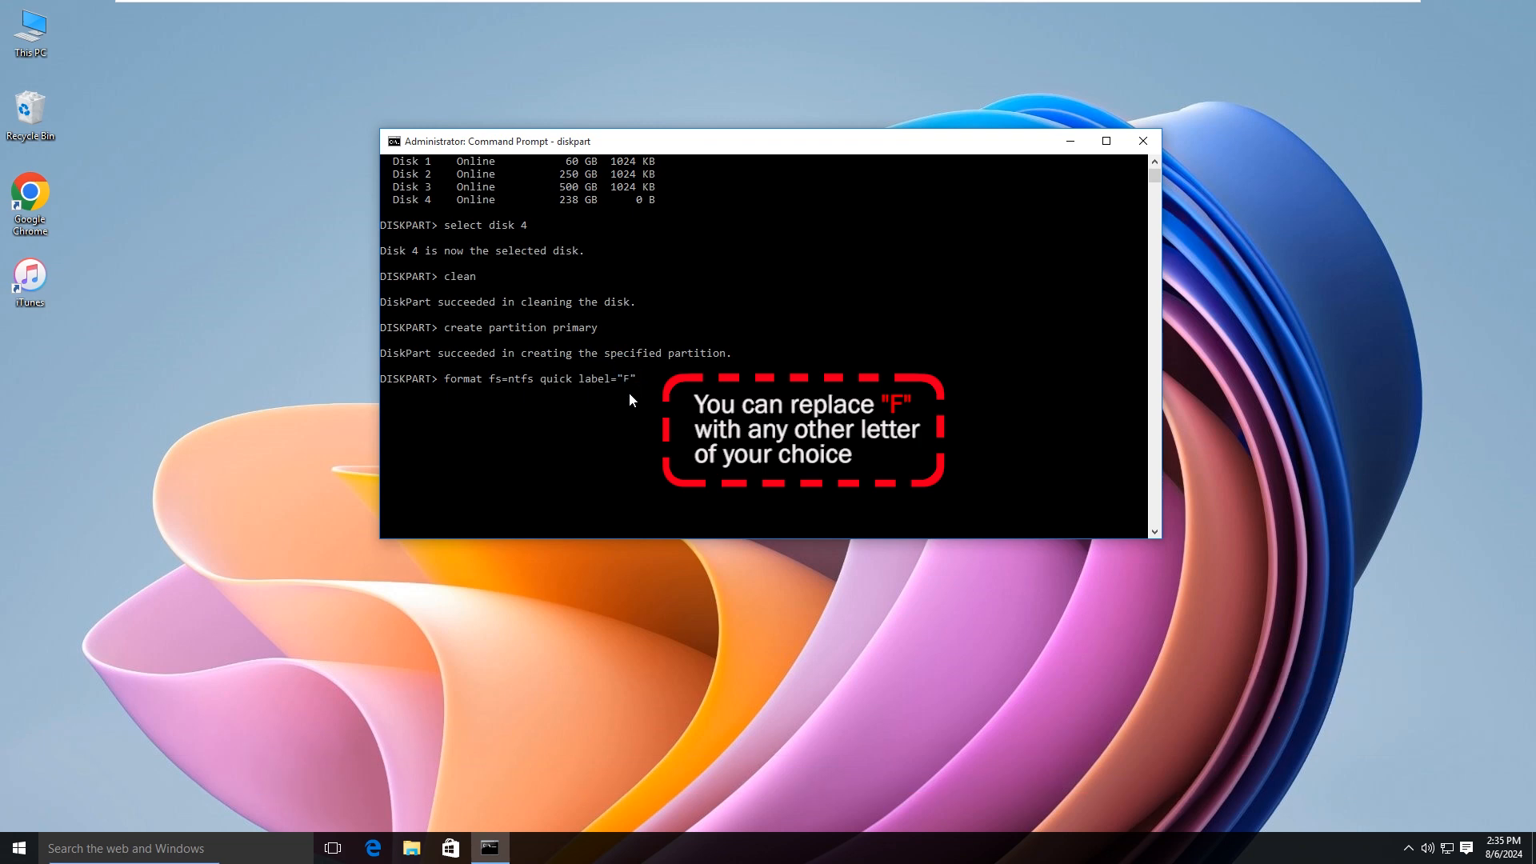
pyautogui.press('Return')
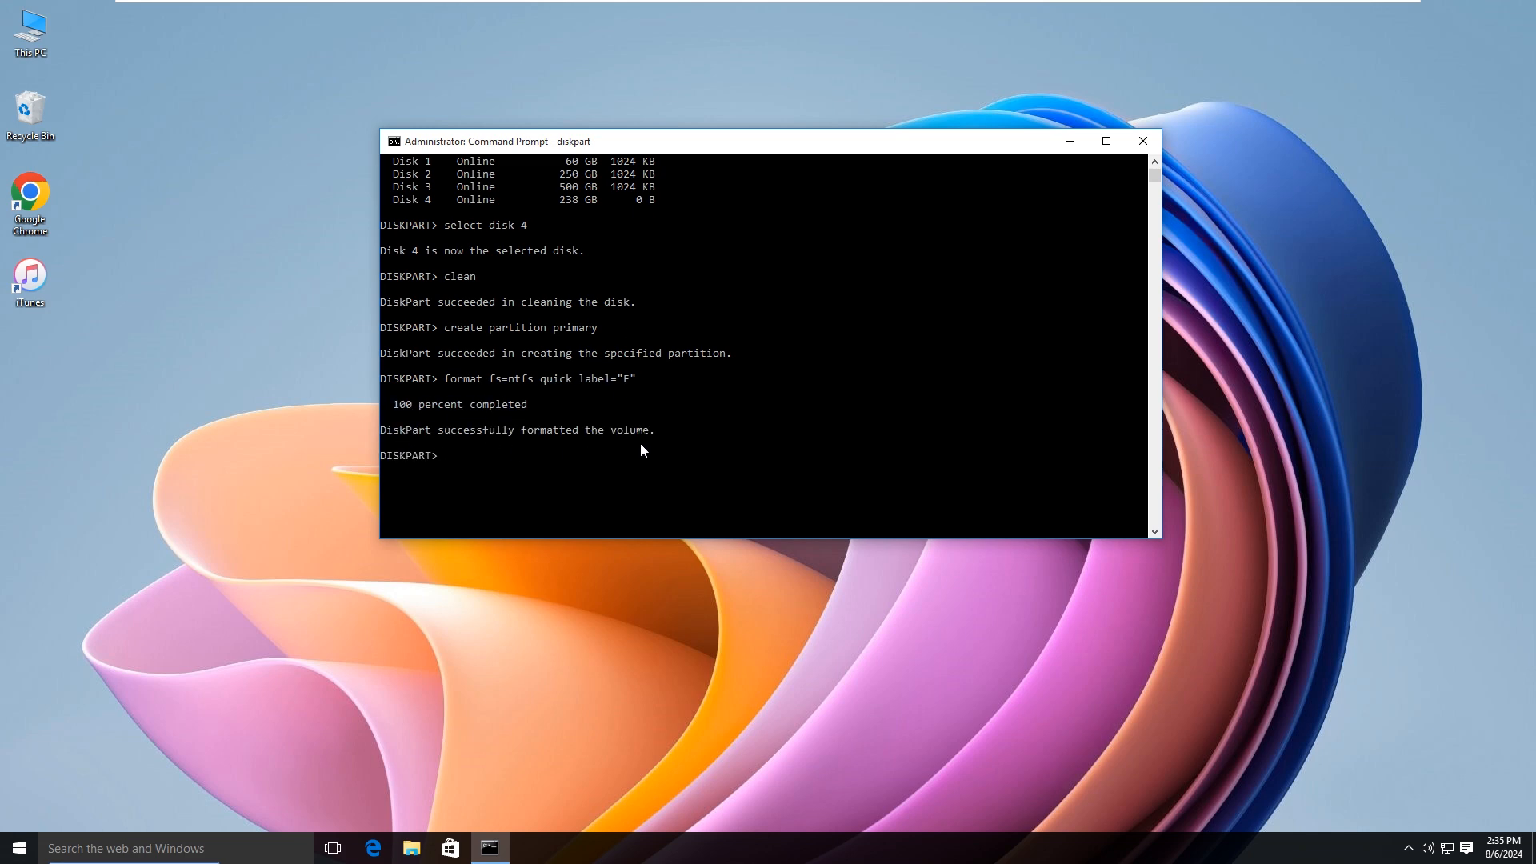
pyautogui.click(1137, 145)
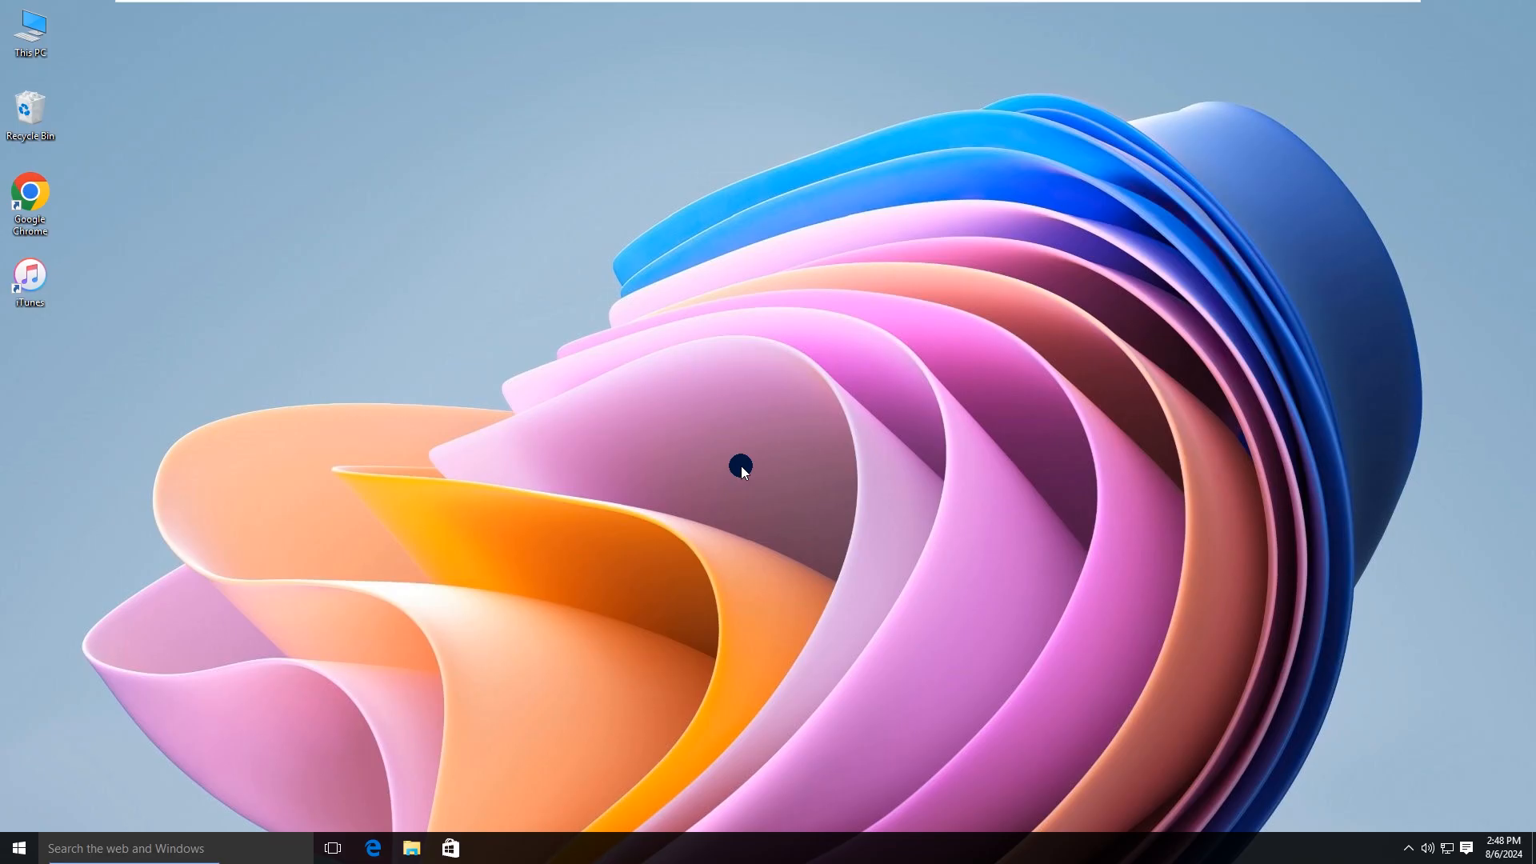
# Open Backup and Restore (Windows 7) from Control Panel and start creating a system image
pyautogui.rightClick(14, 851)
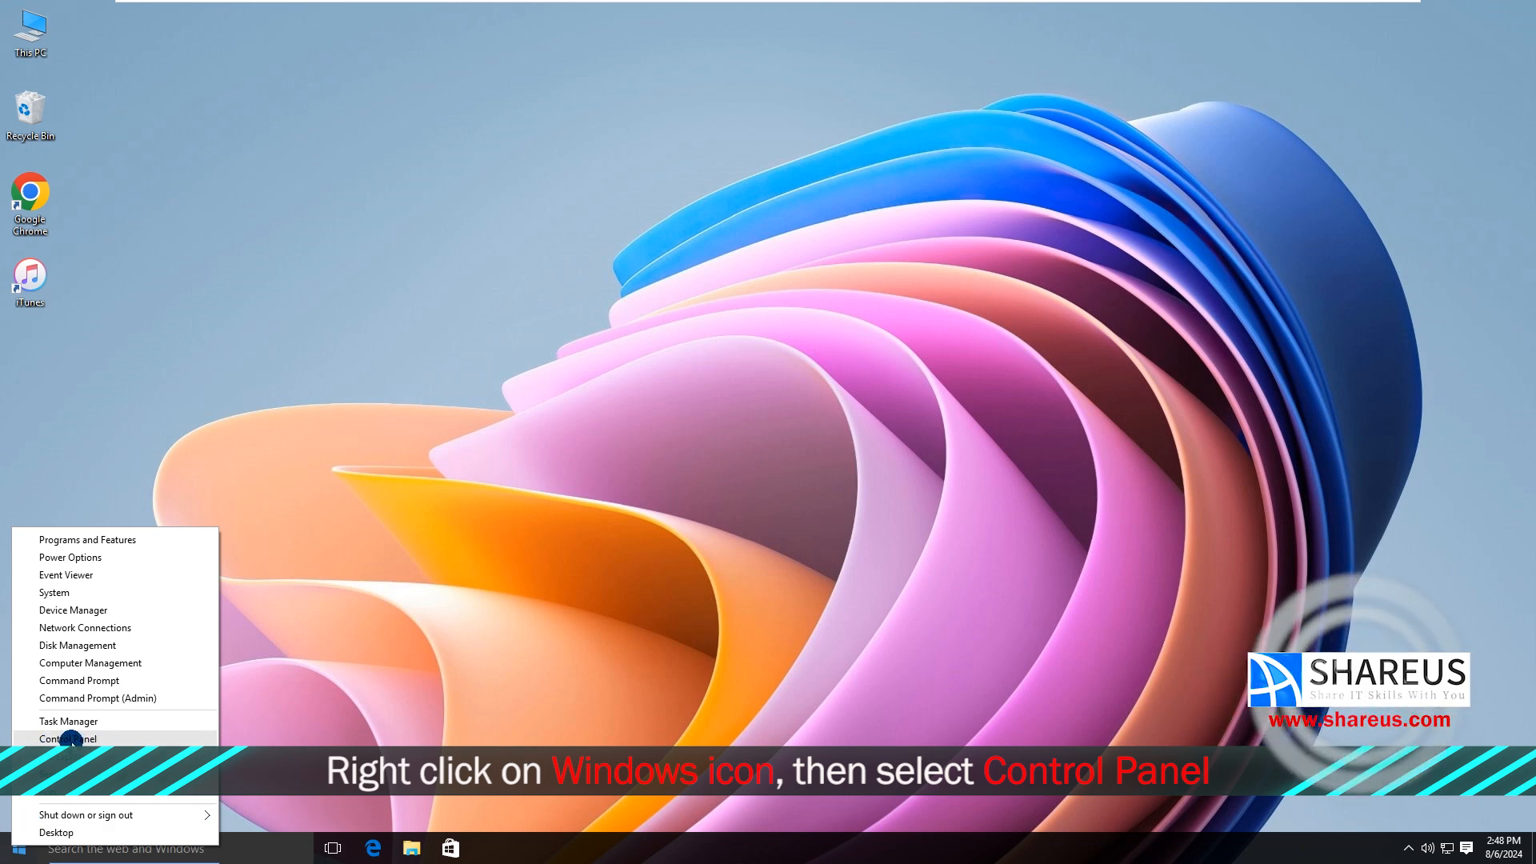
pyautogui.click(71, 740)
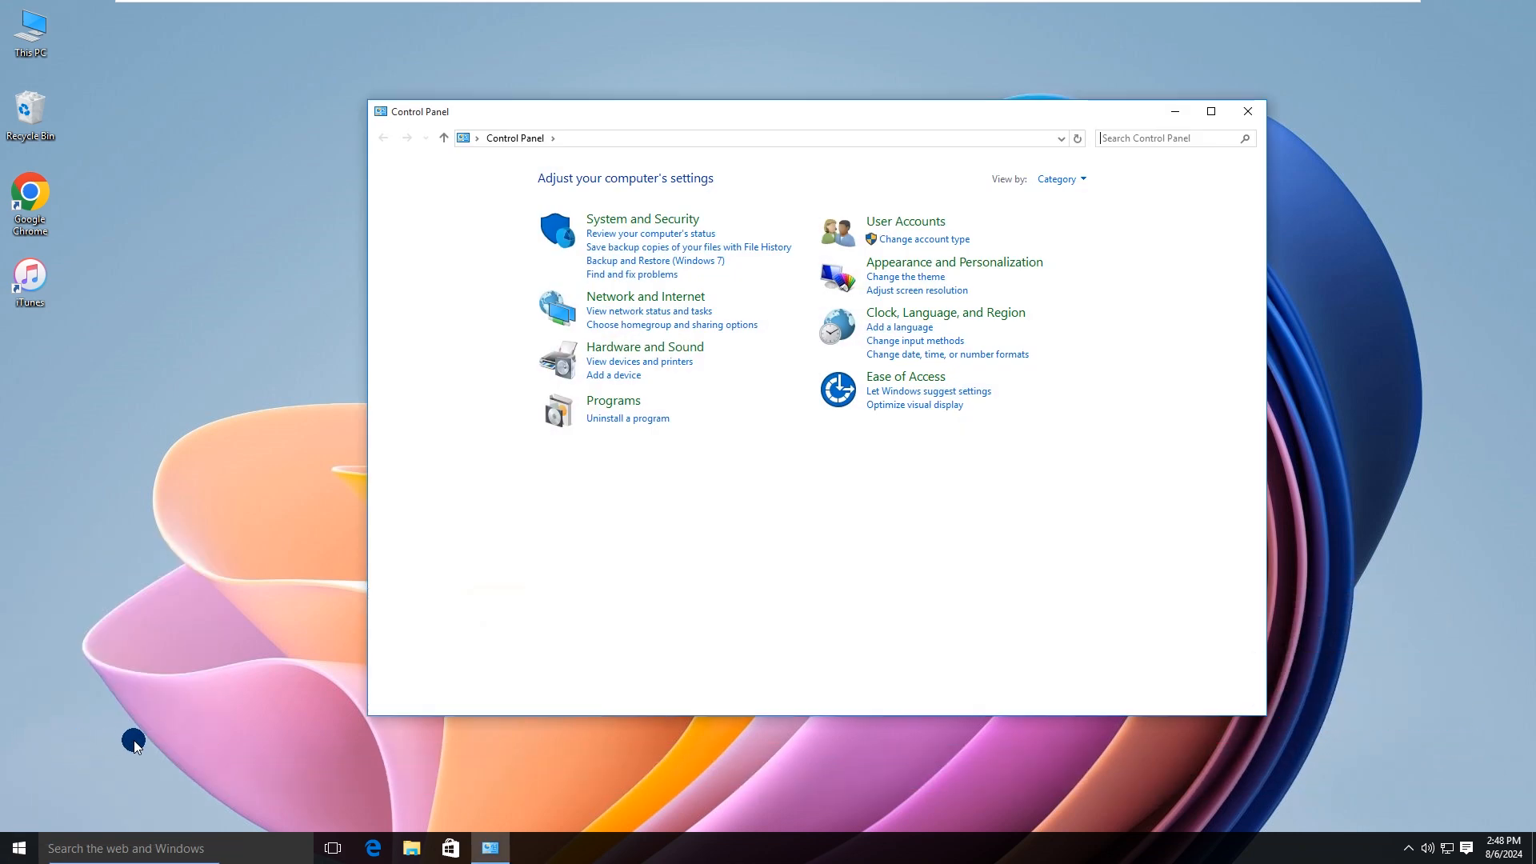
pyautogui.click(640, 261)
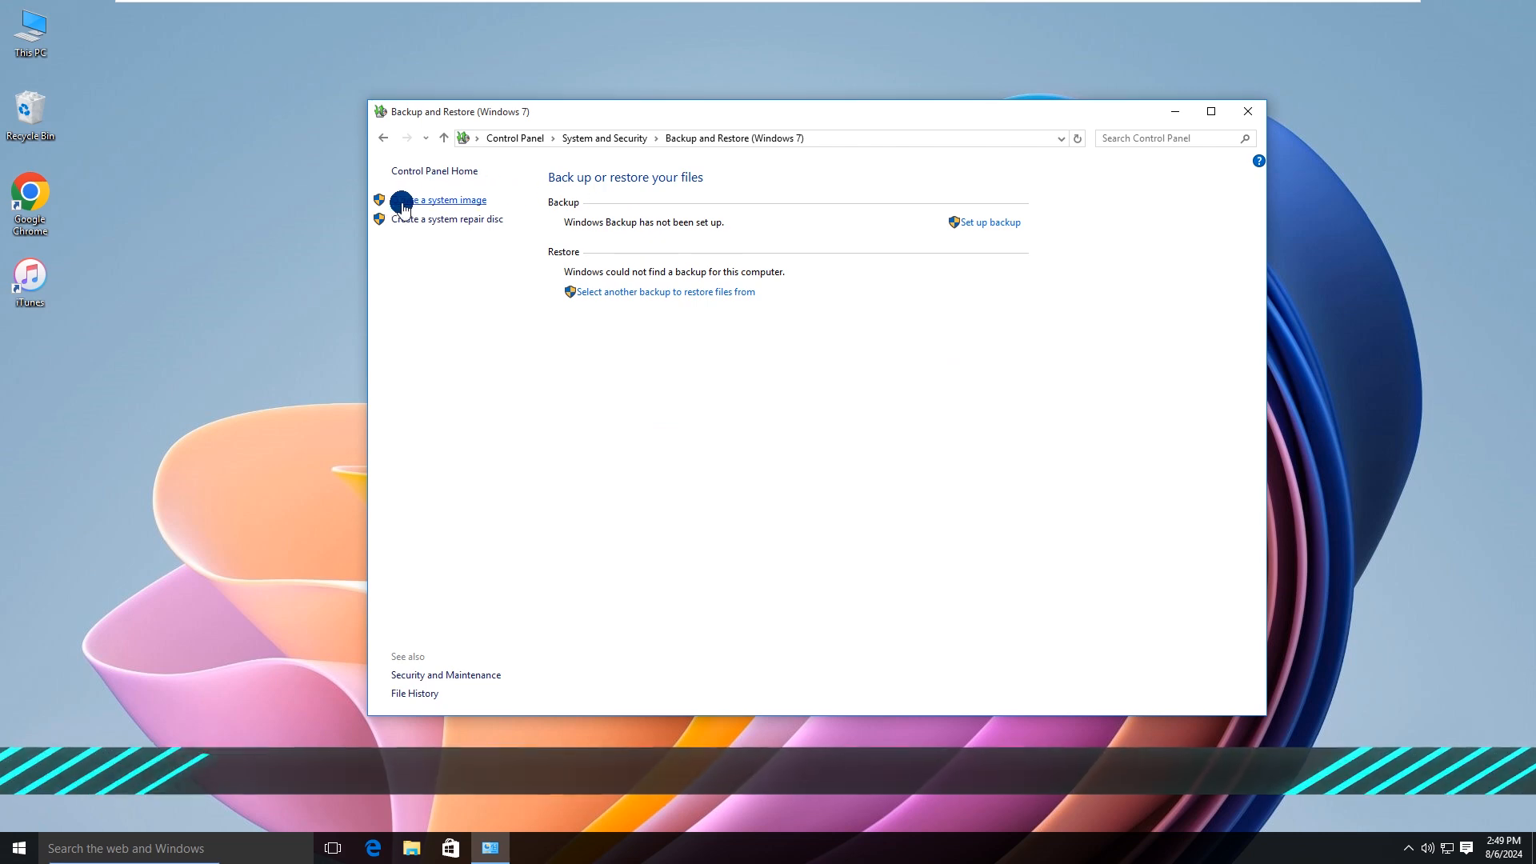
pyautogui.click(436, 201)
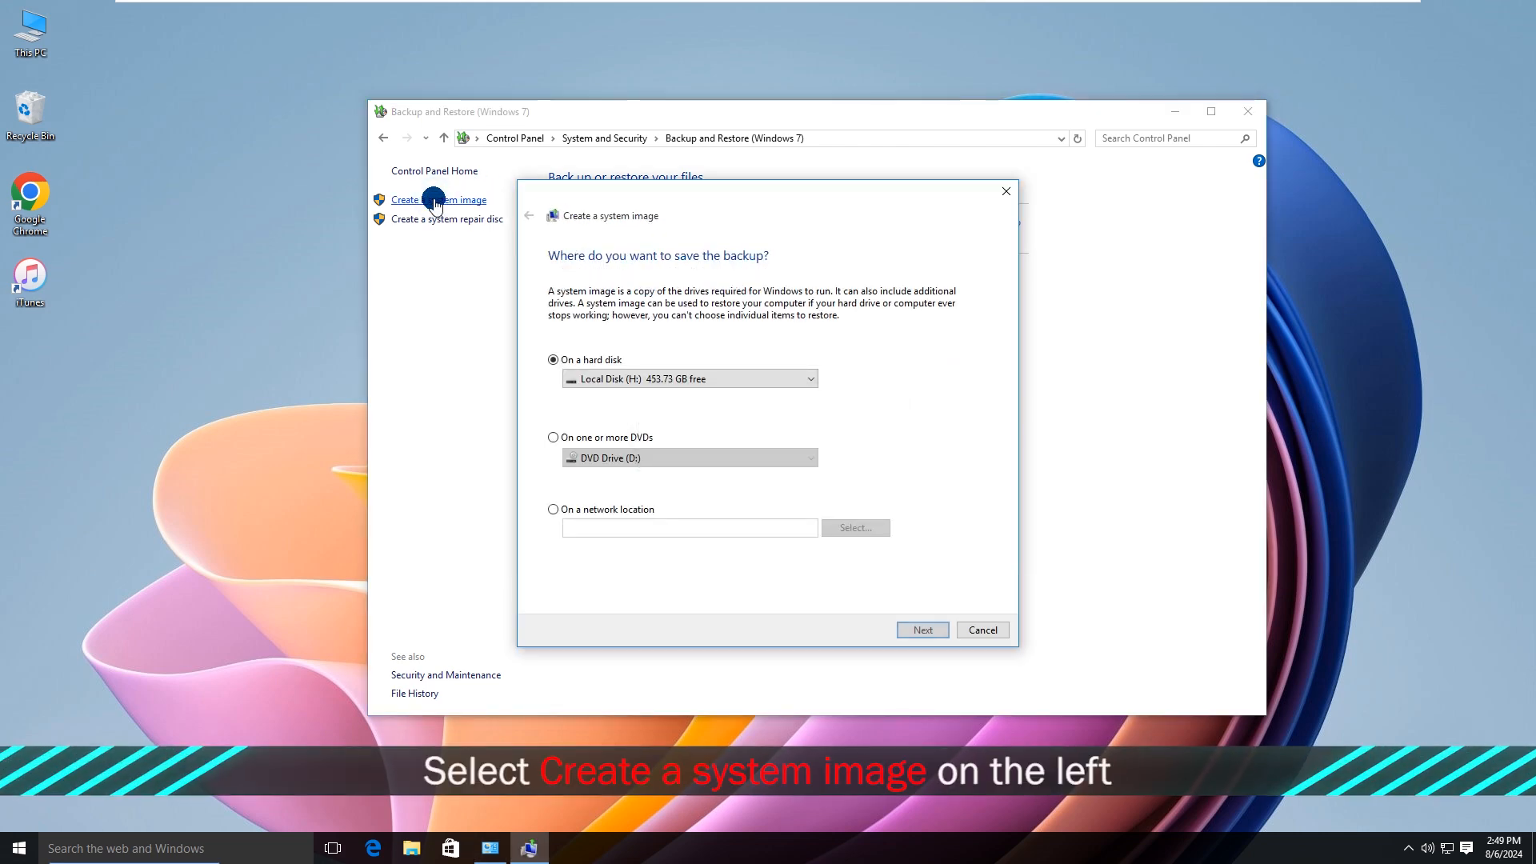
# Back up the (C:) System and New Volume (E:) drives as a system image to the hard disk Local Disk (H:)
pyautogui.click(632, 379)
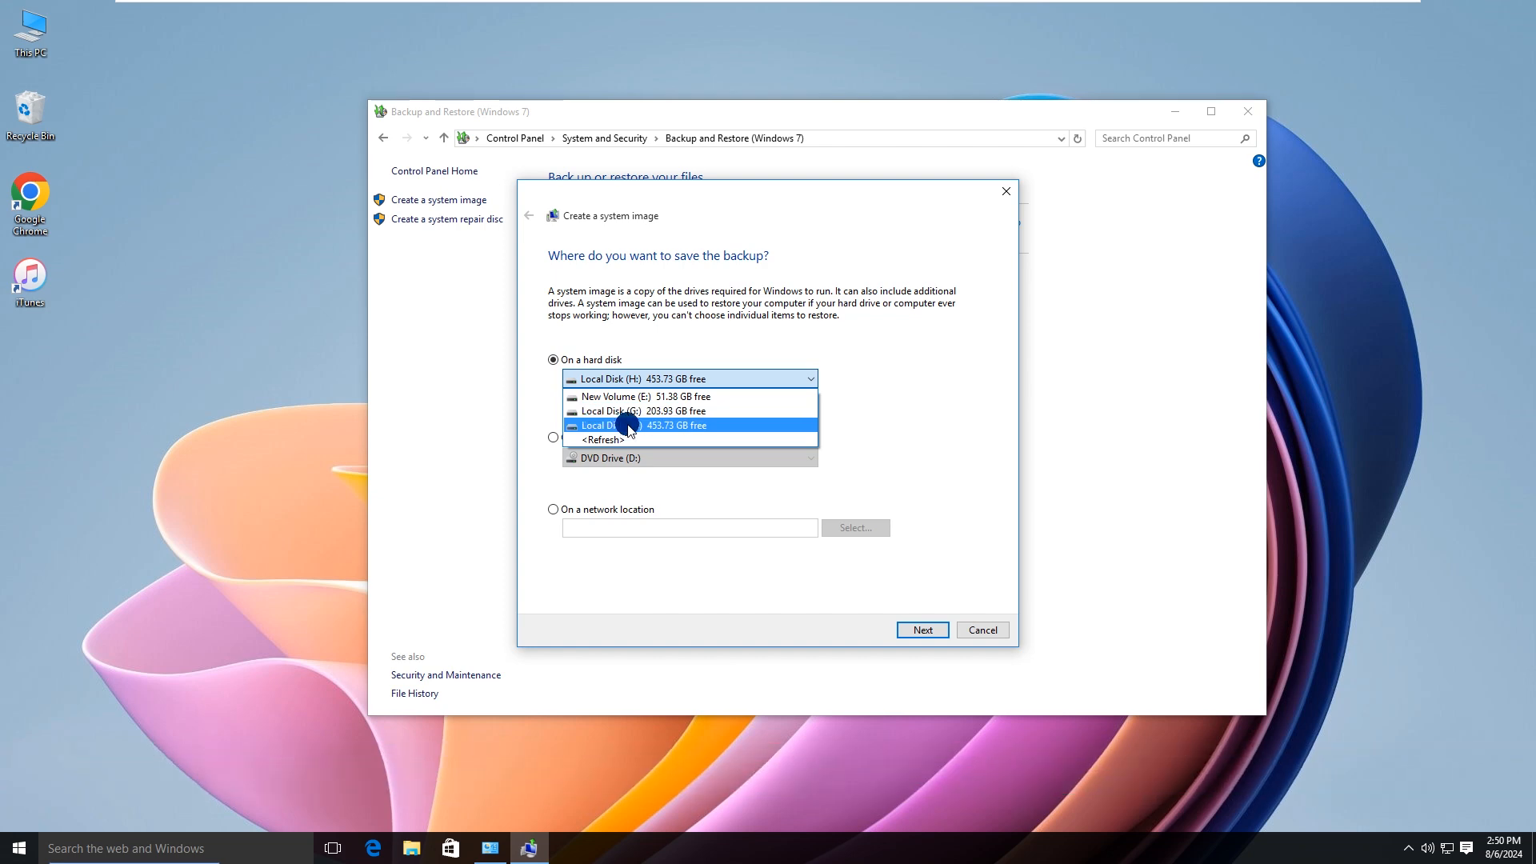
pyautogui.click(627, 428)
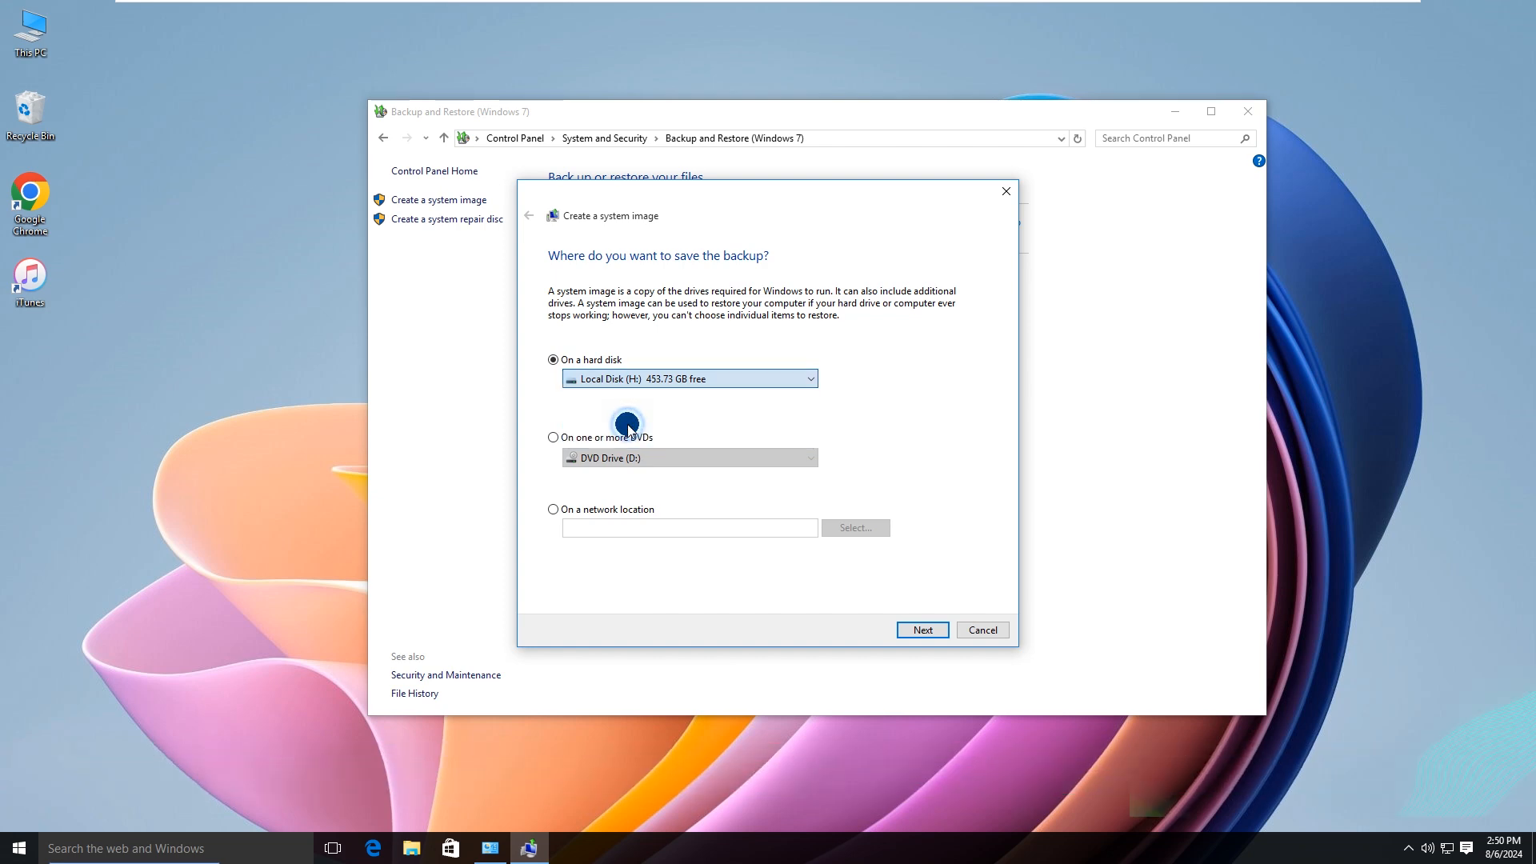
pyautogui.click(919, 627)
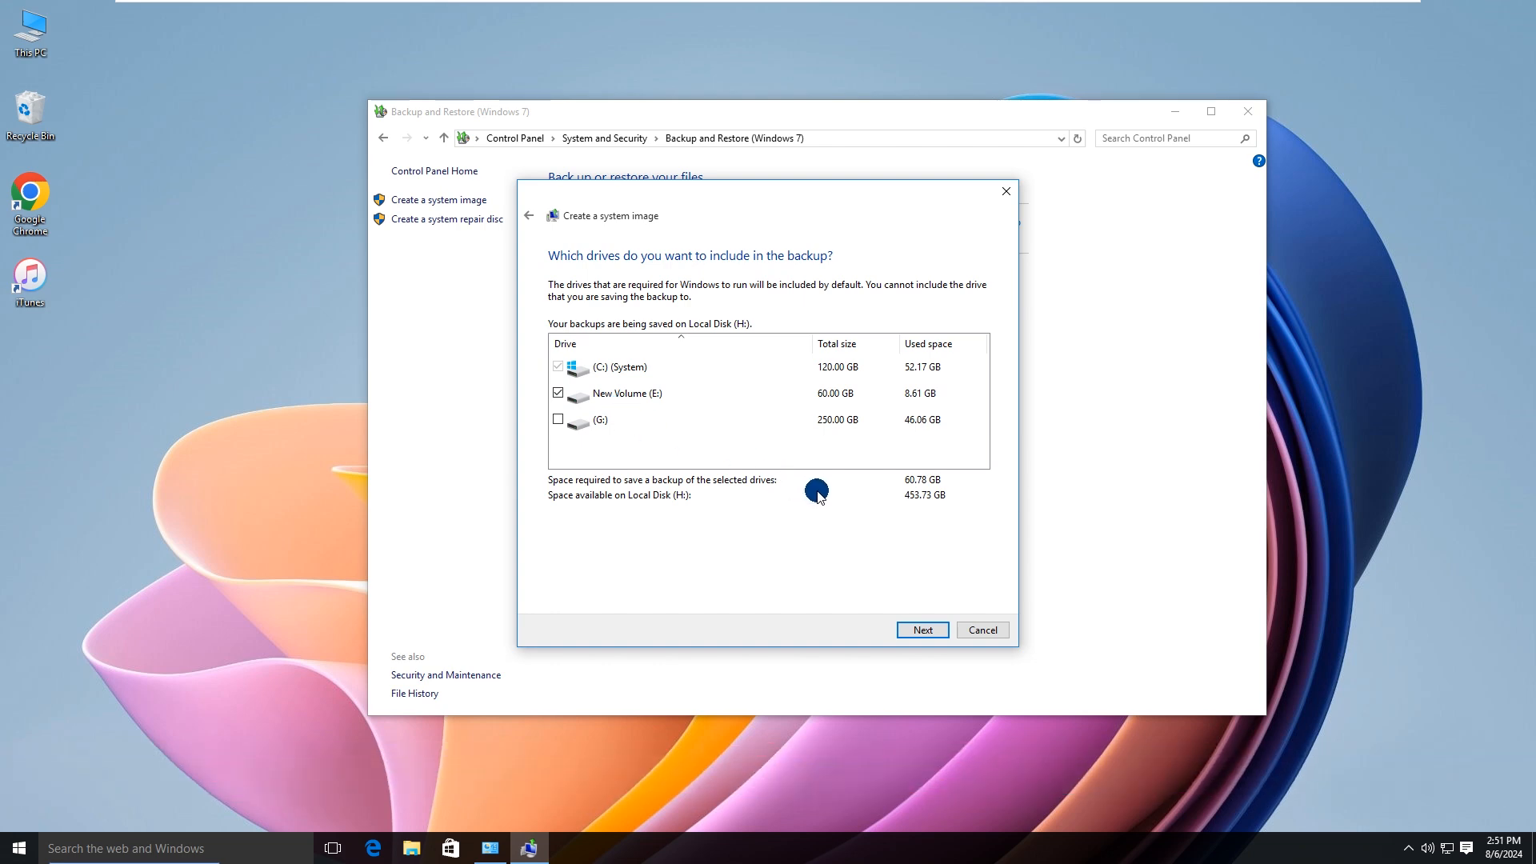
pyautogui.click(919, 630)
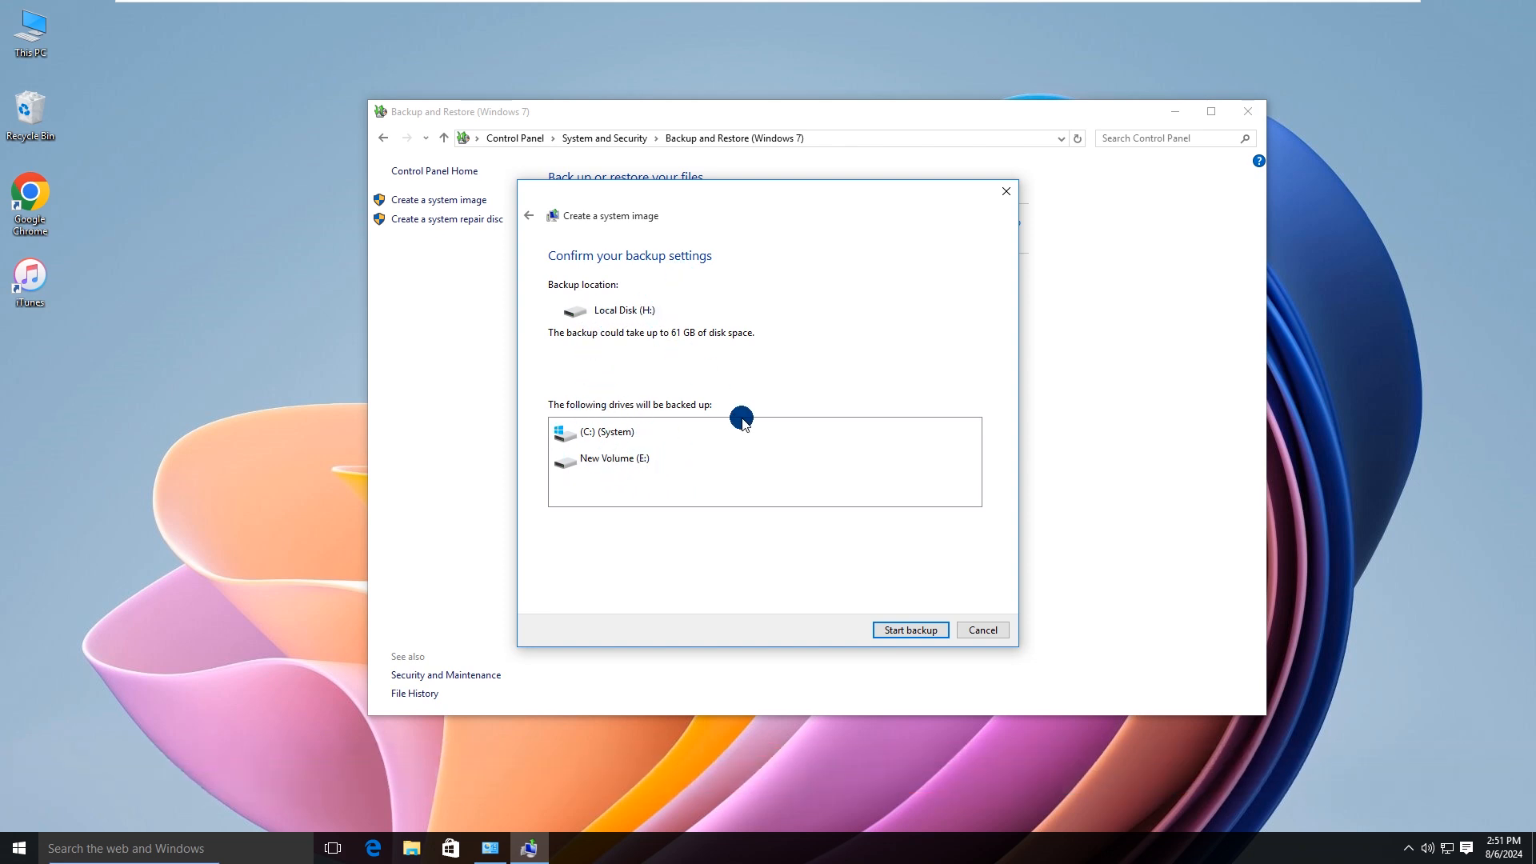
pyautogui.click(910, 631)
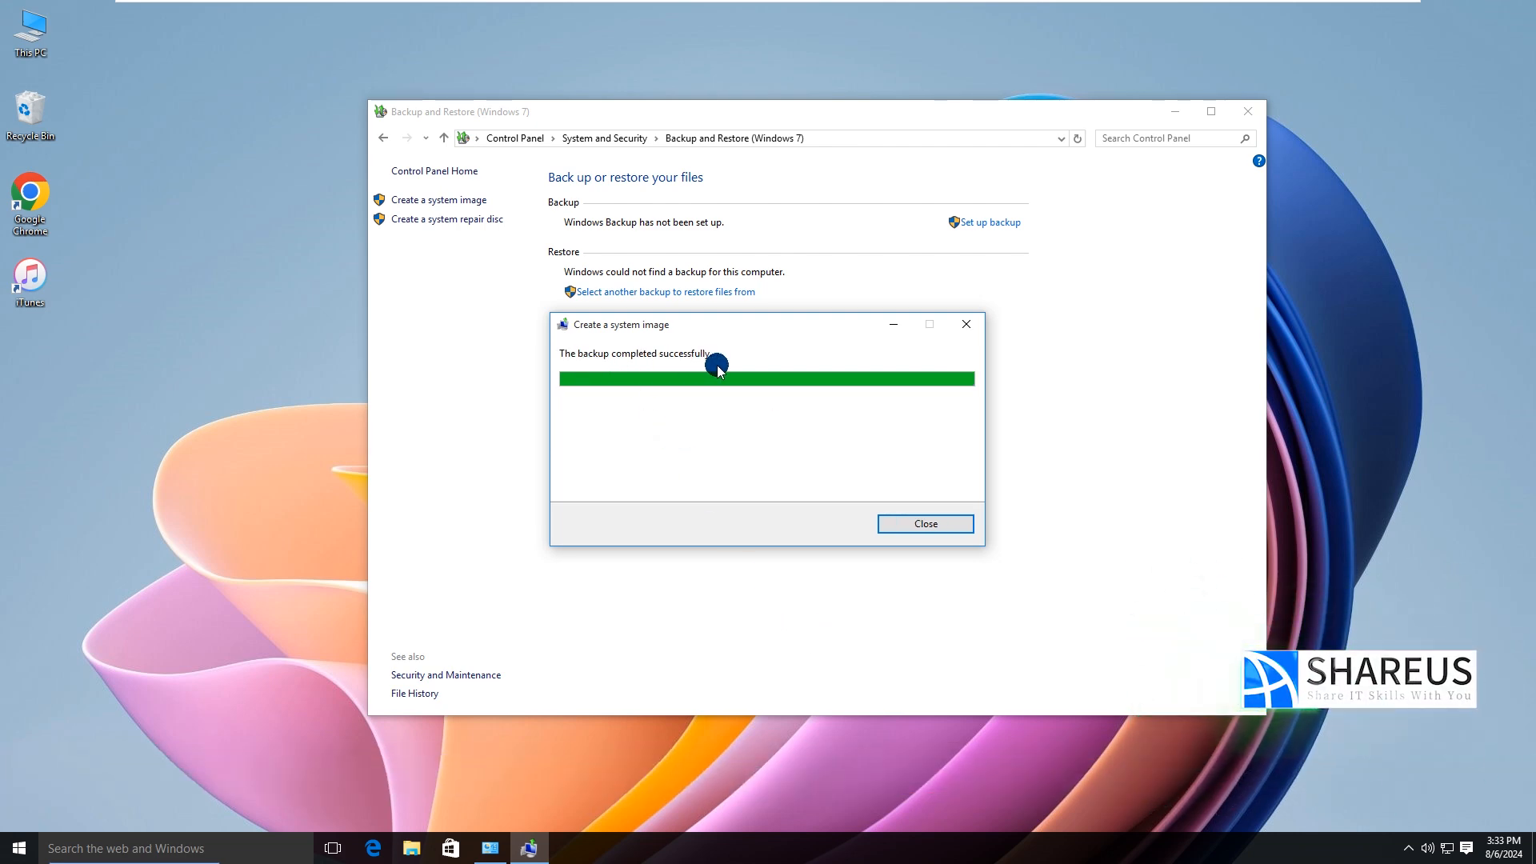
# Close the finished system image wizard and the Backup and Restore (Windows 7) window
pyautogui.click(939, 523)
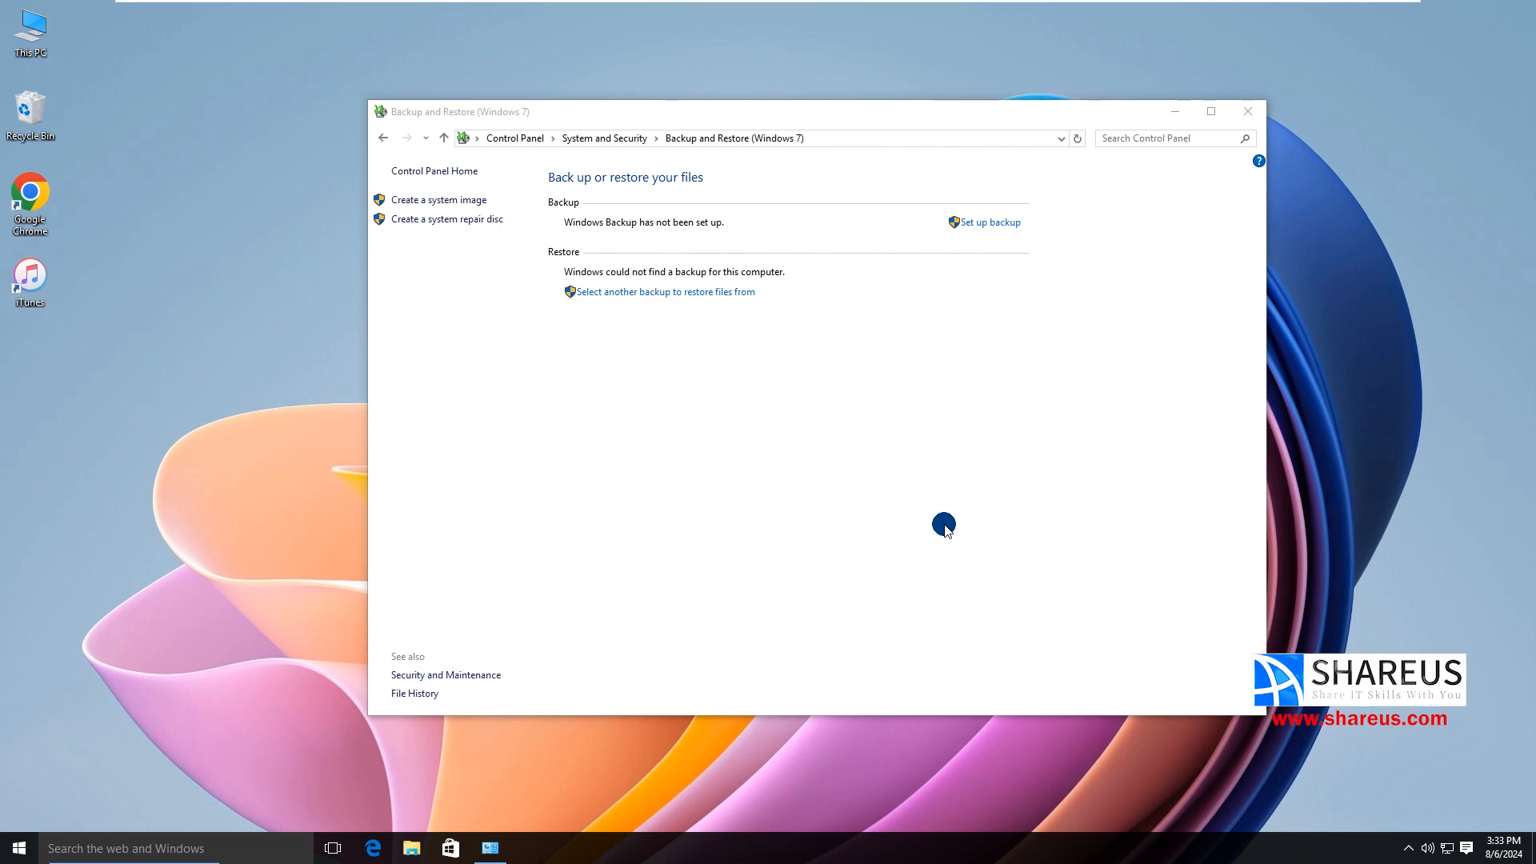
pyautogui.click(1249, 111)
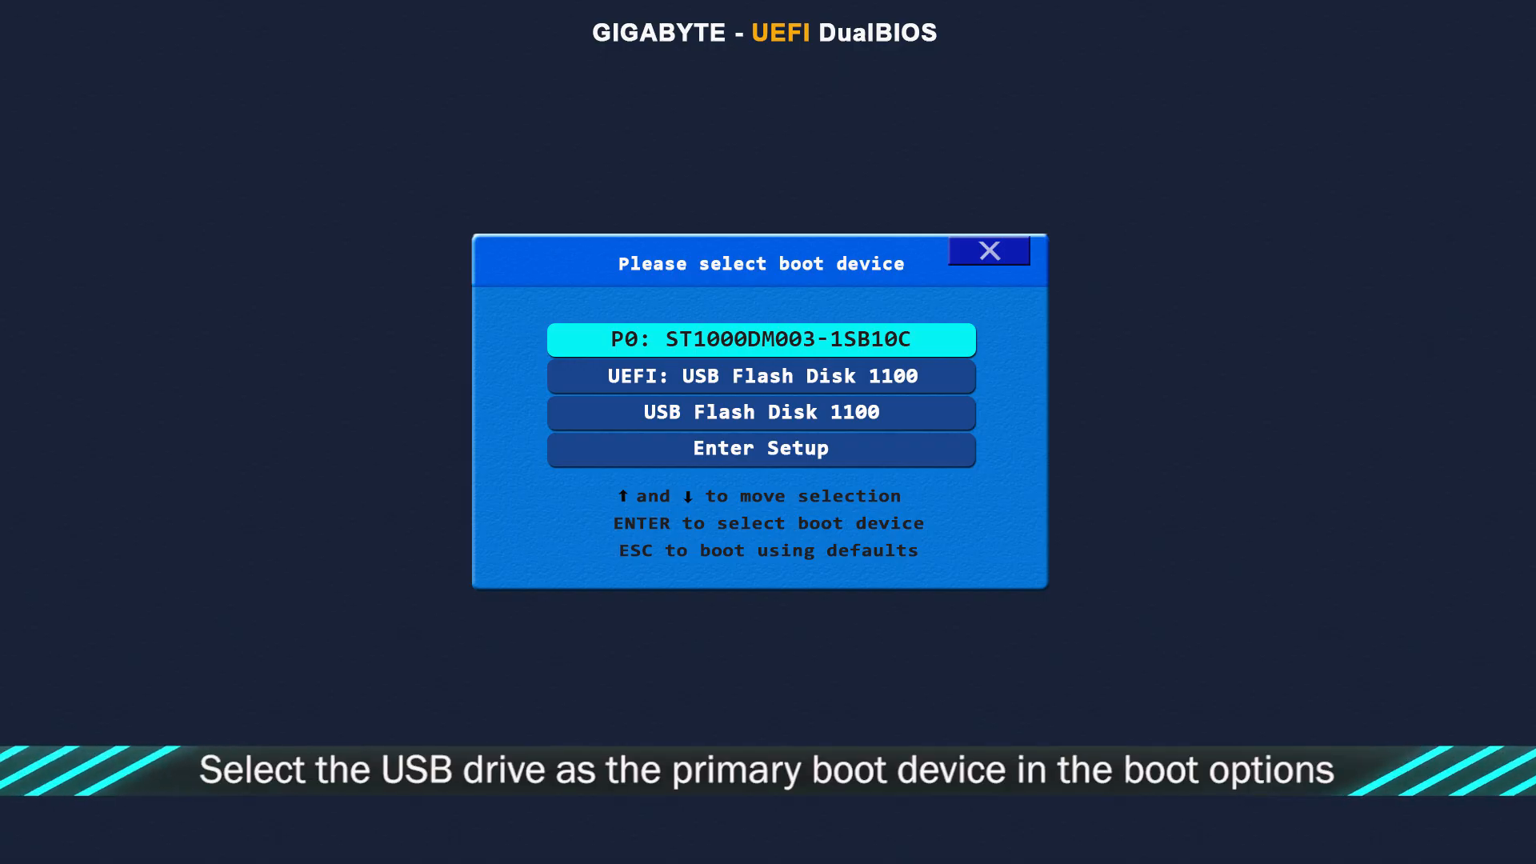
# Boot from the USB flash disk, keep Windows Setup's default language settings, and start System Image Recovery from the computer repair options
pyautogui.press('Down')
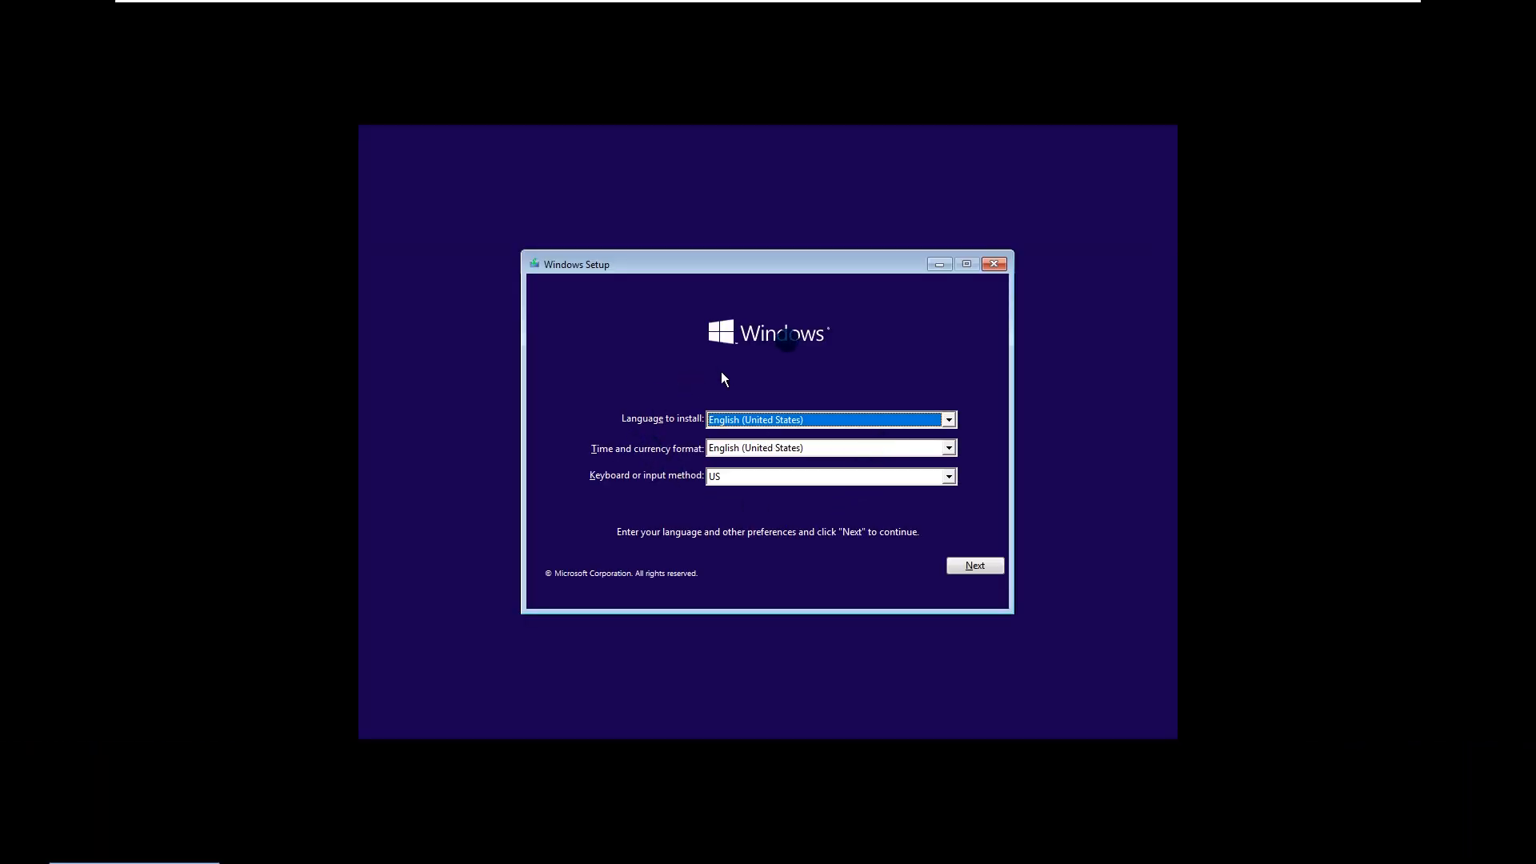
pyautogui.click(964, 566)
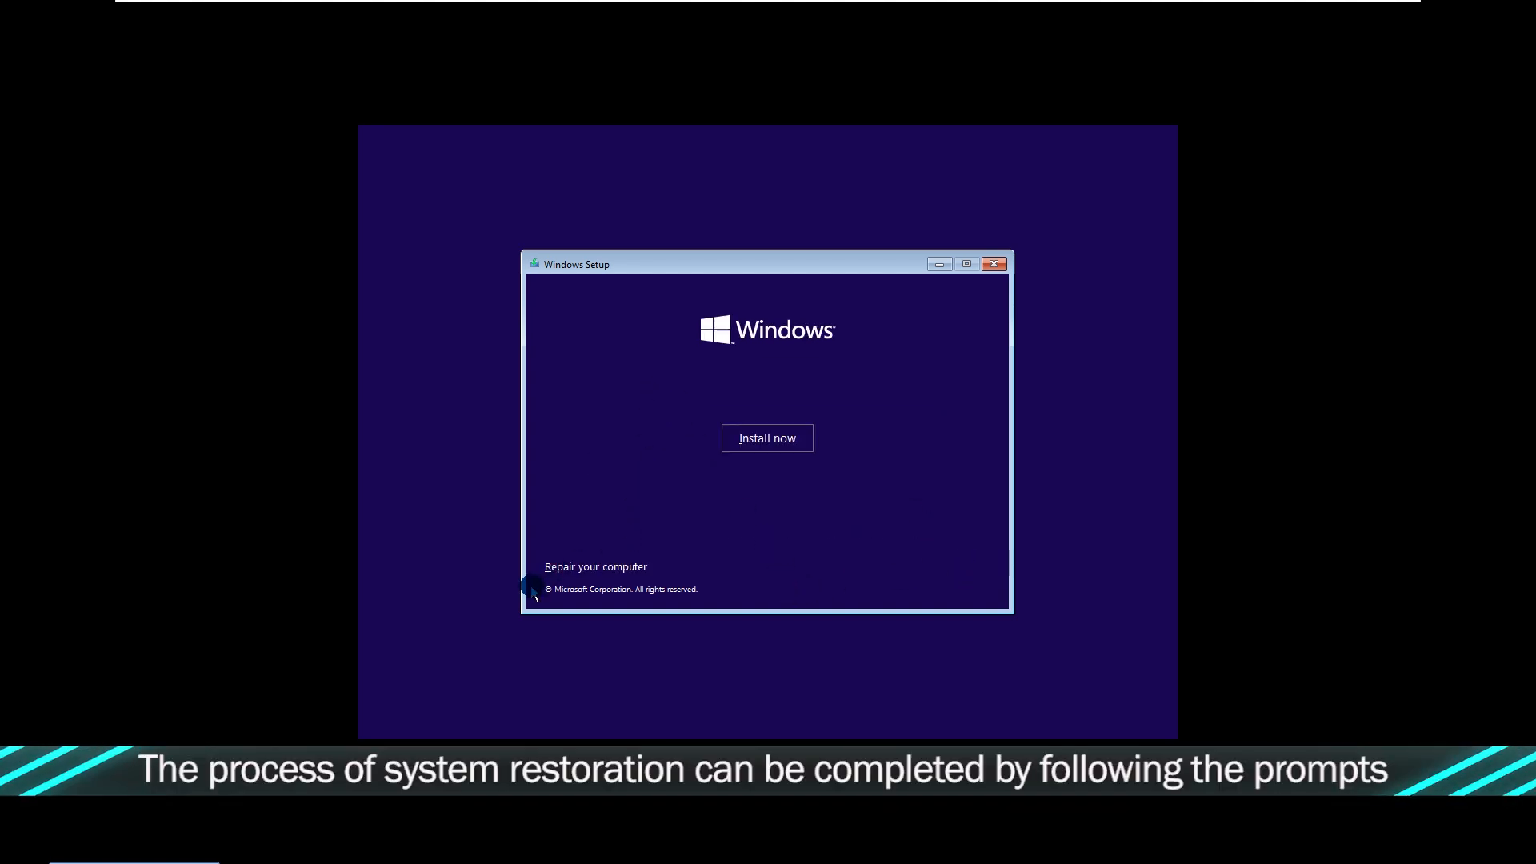
pyautogui.click(599, 568)
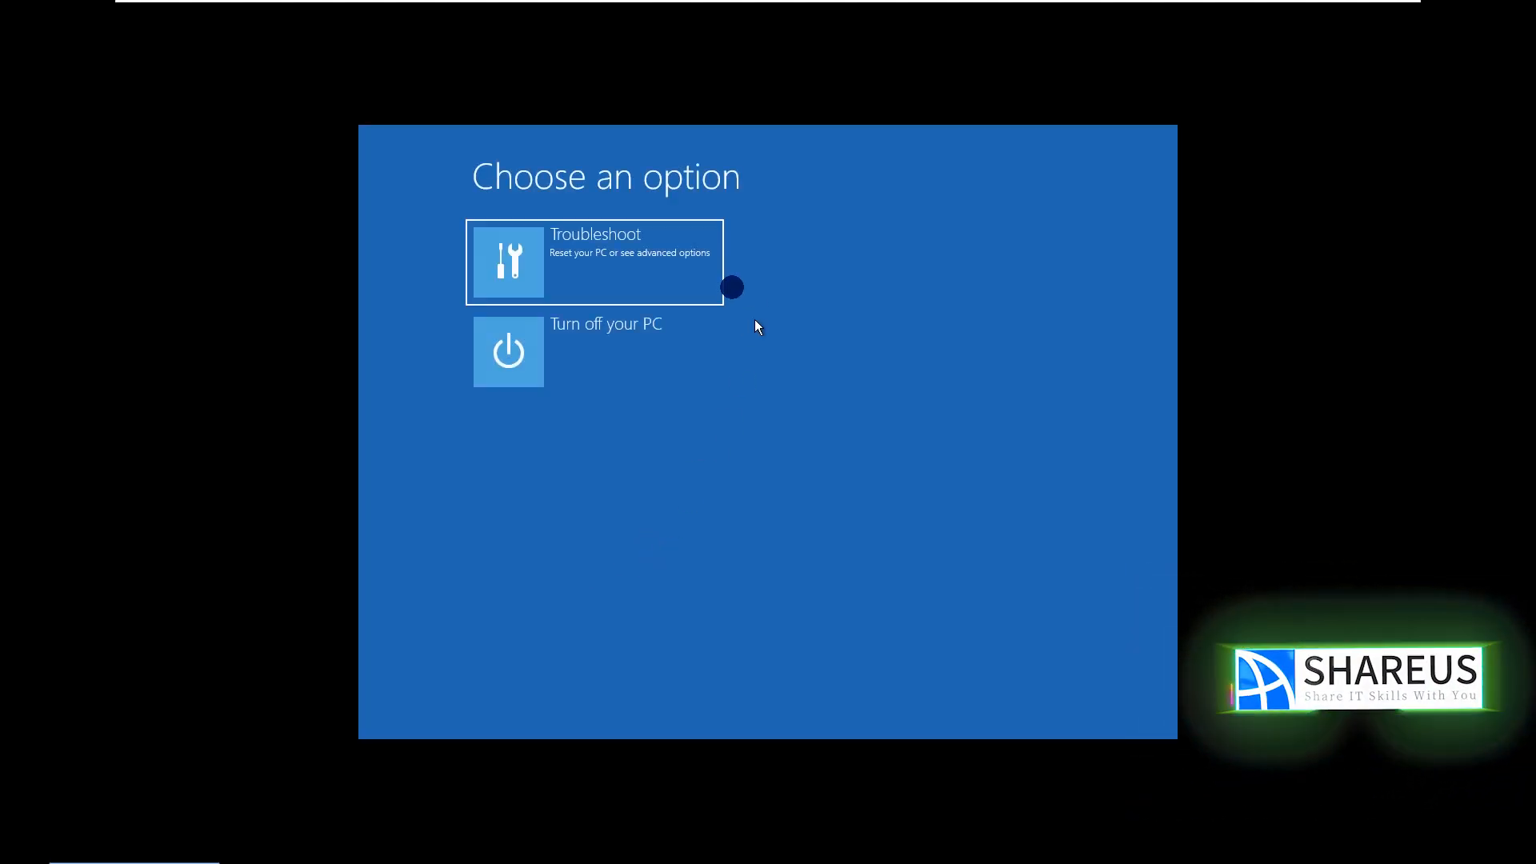
pyautogui.click(585, 260)
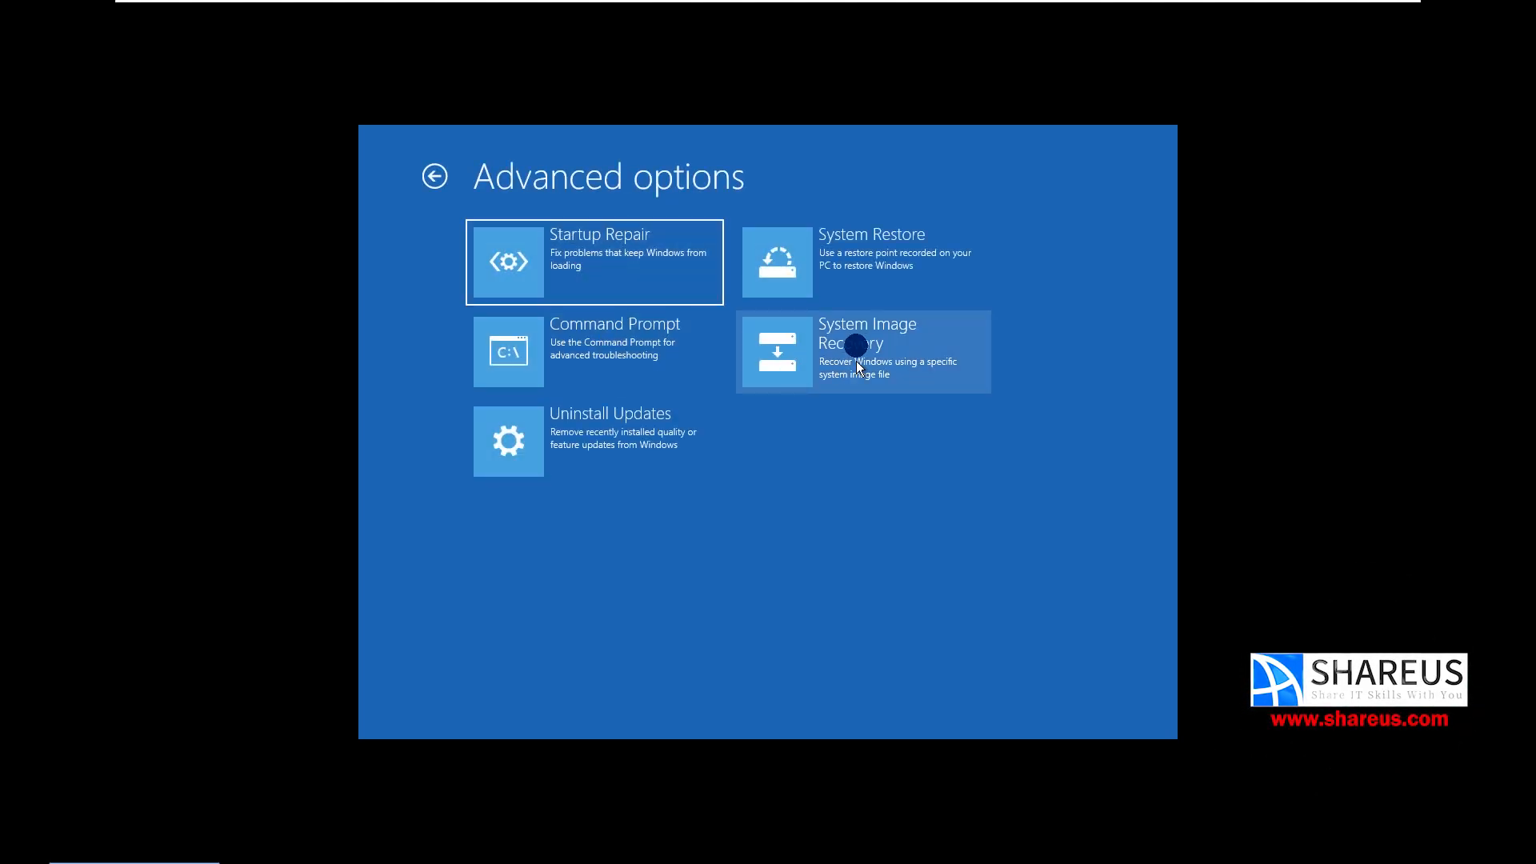
pyautogui.click(870, 340)
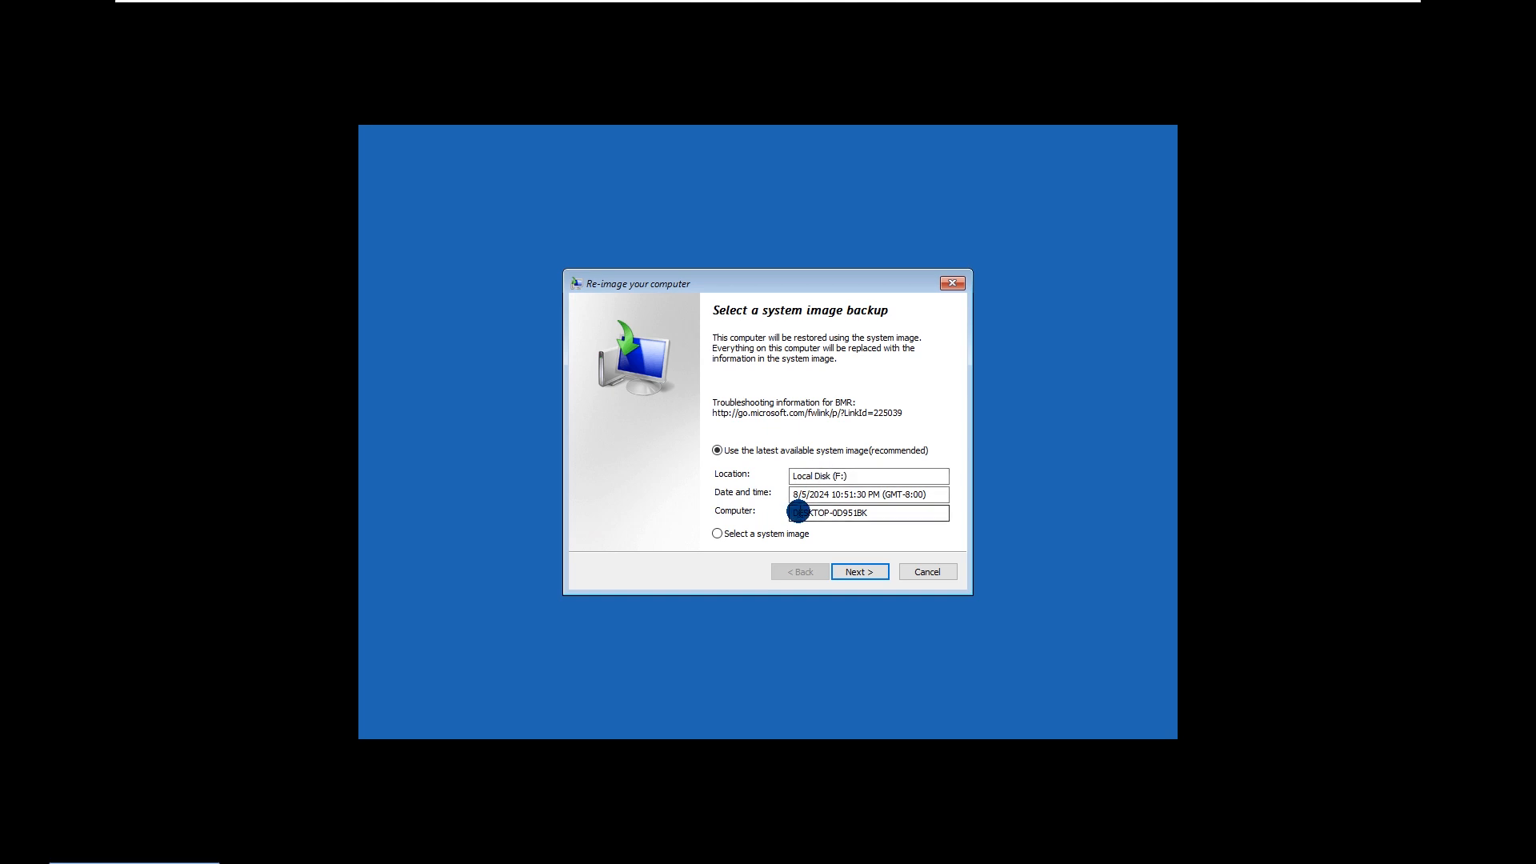
# Restore the computer from the latest available system image on Local Disk (F:), agreeing to replace the drives' data, and restart it
pyautogui.click(859, 572)
pyautogui.click(854, 573)
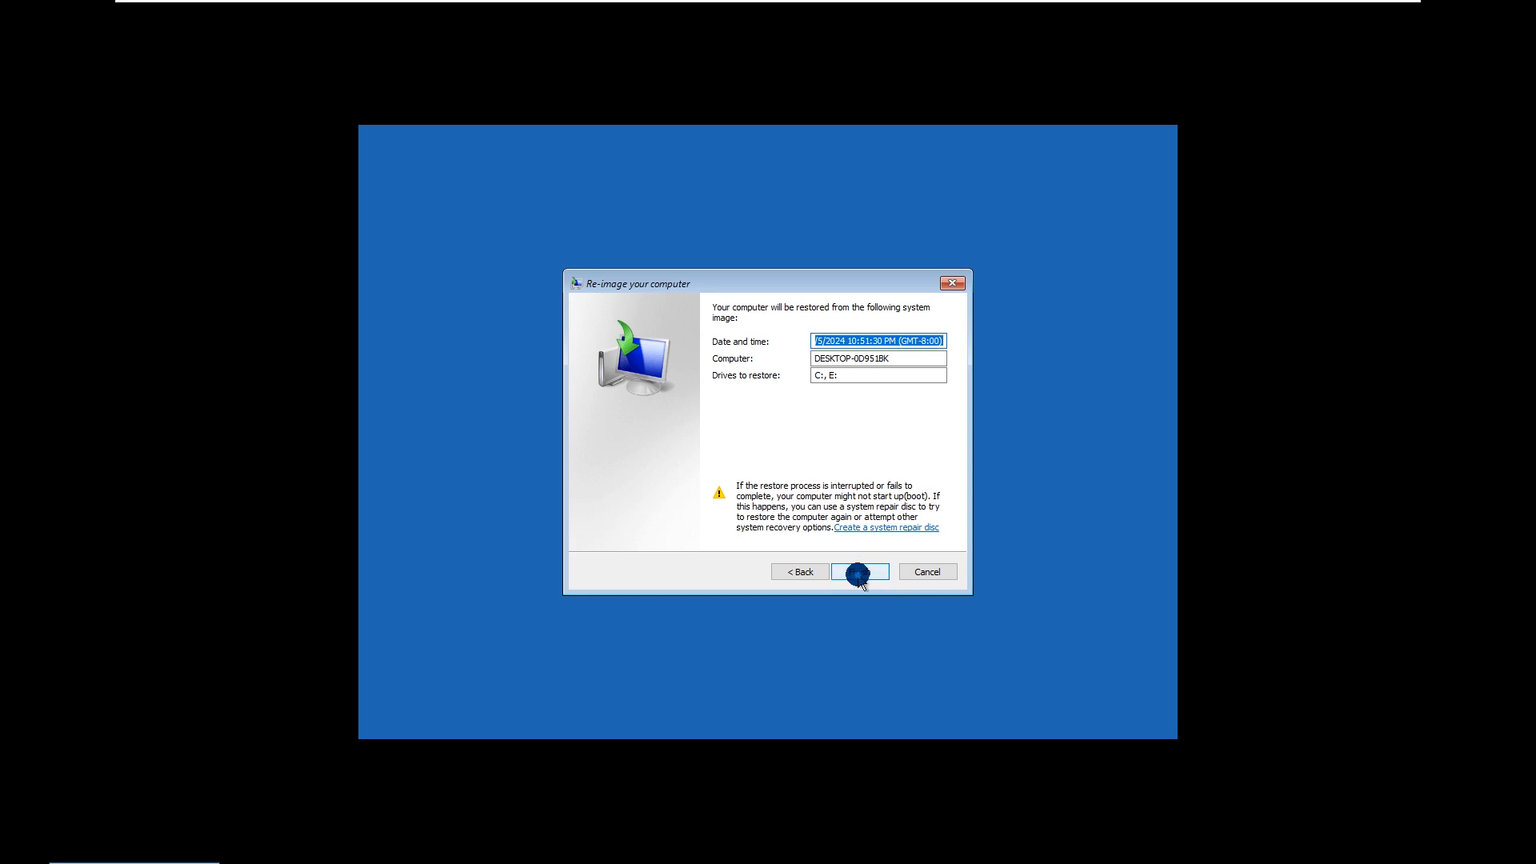
pyautogui.click(859, 572)
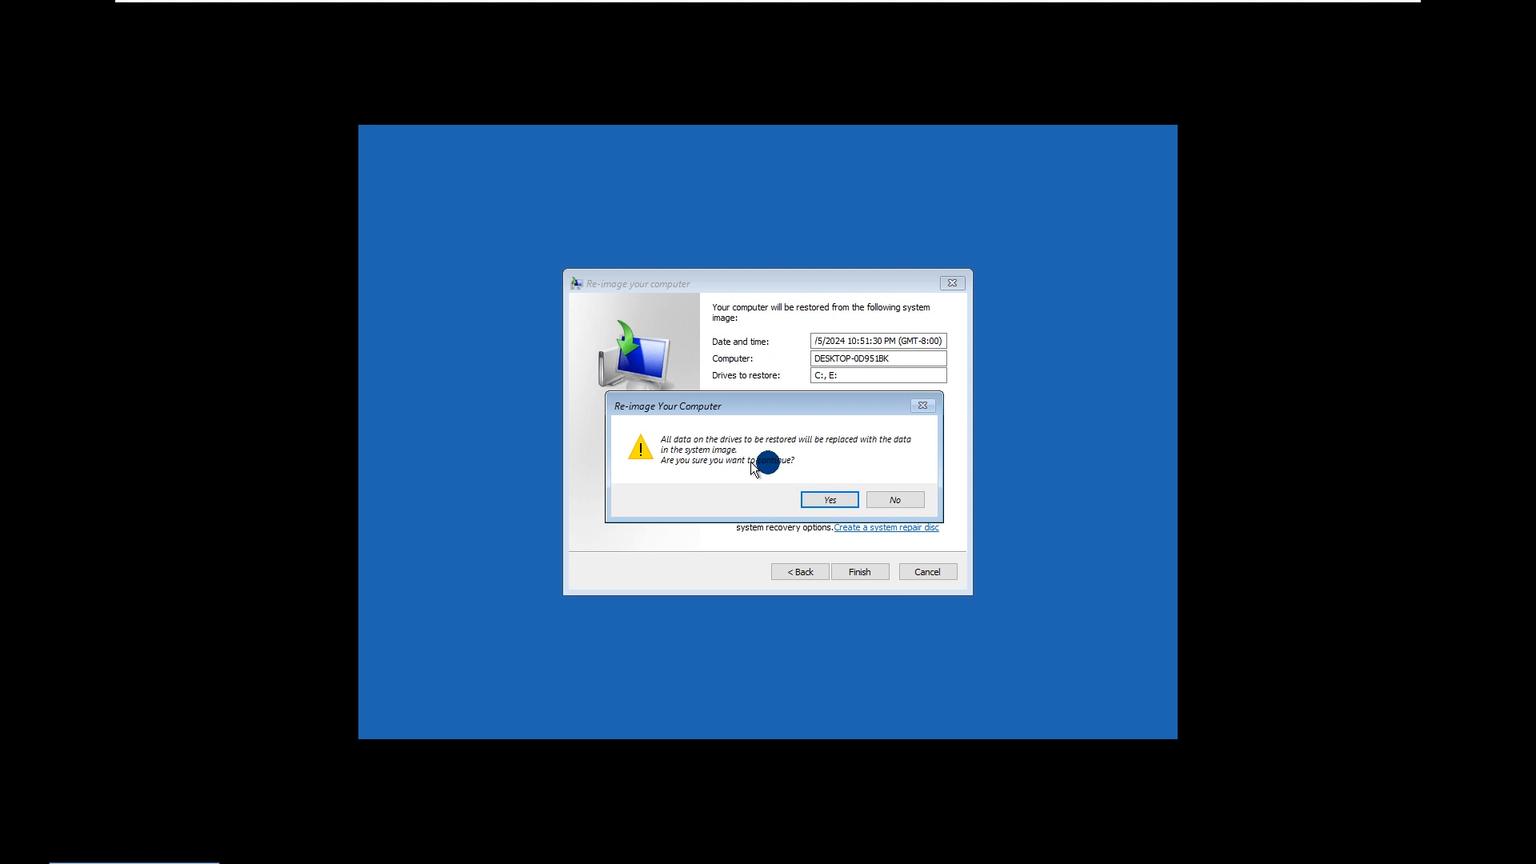
pyautogui.click(830, 500)
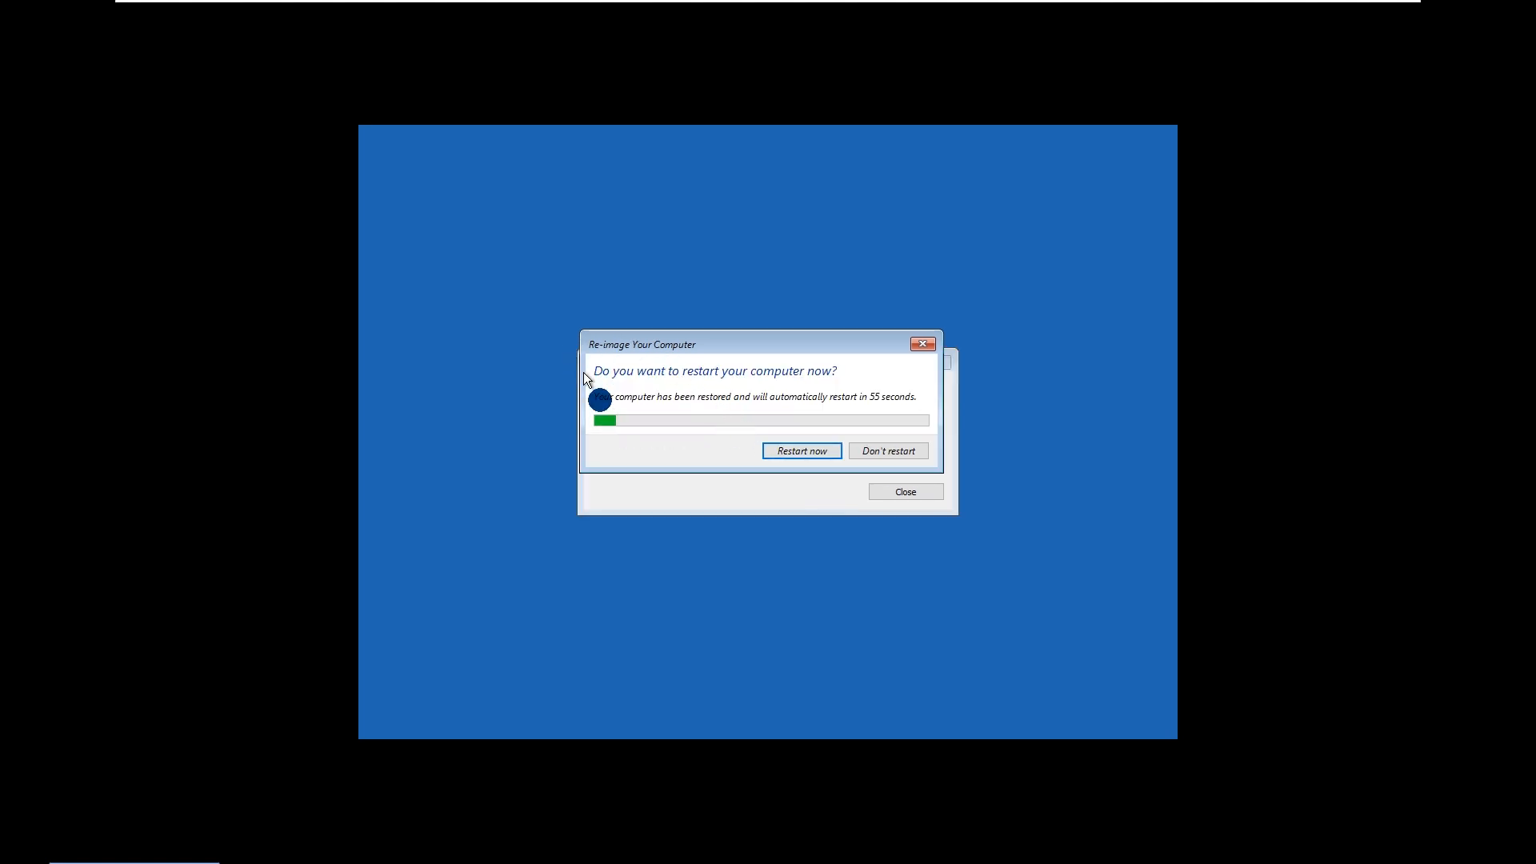
pyautogui.click(796, 450)
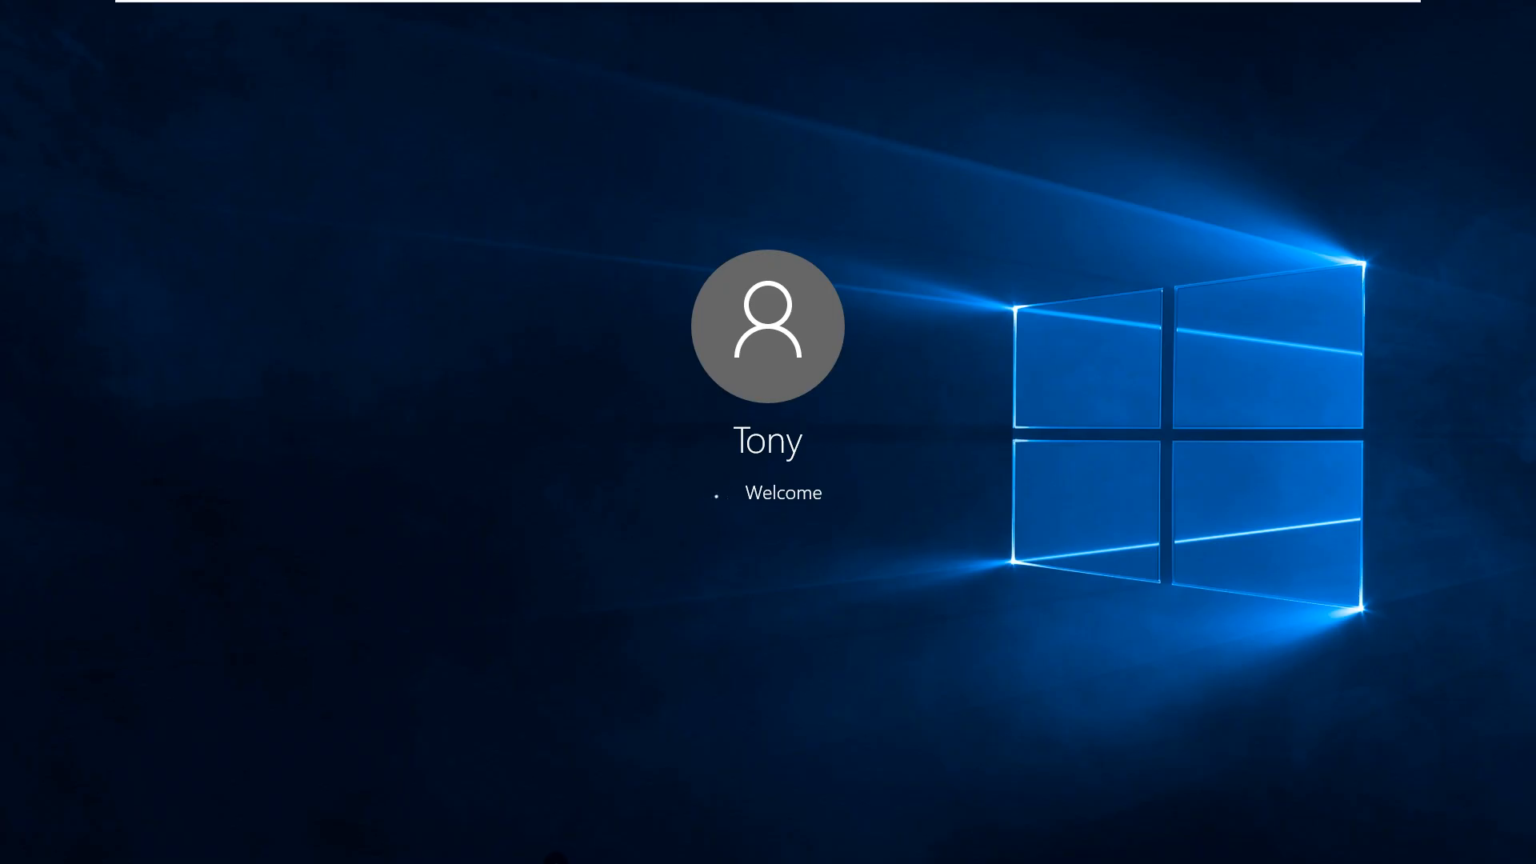